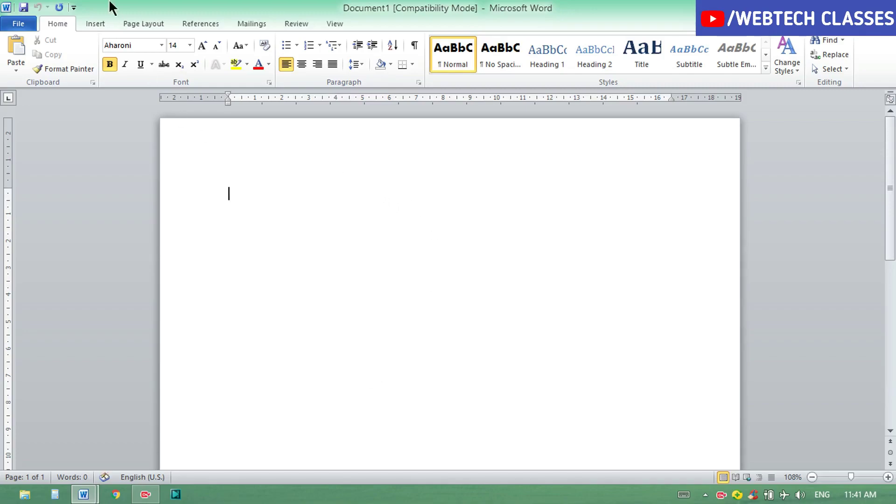
# Draw a text box and resize it to 16.88 cm wide by 10.16 cm tall
pyautogui.click(94, 24)
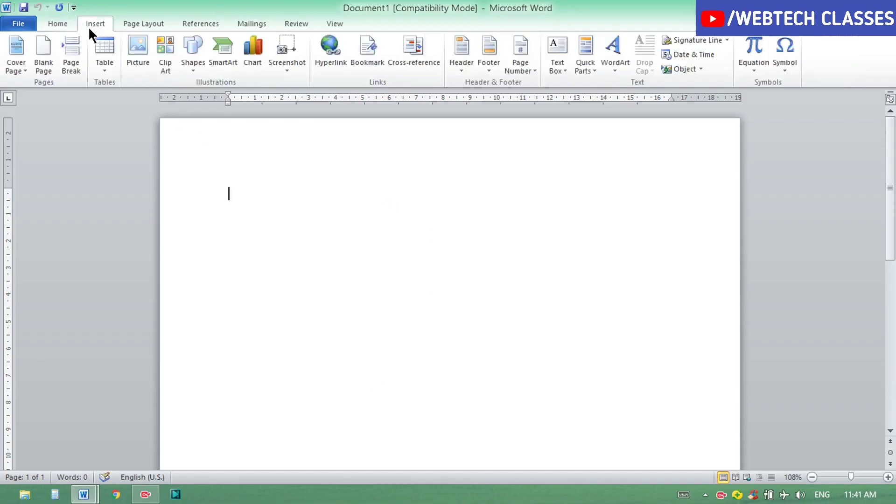
pyautogui.click(194, 61)
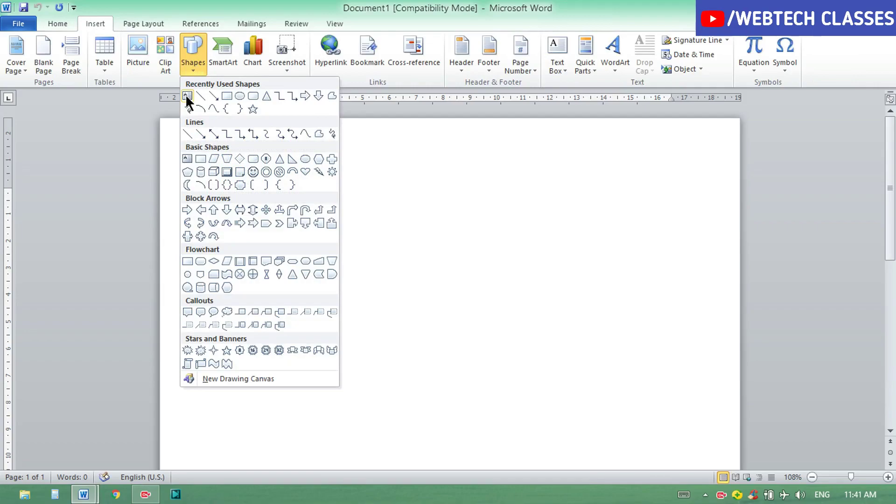
pyautogui.click(187, 96)
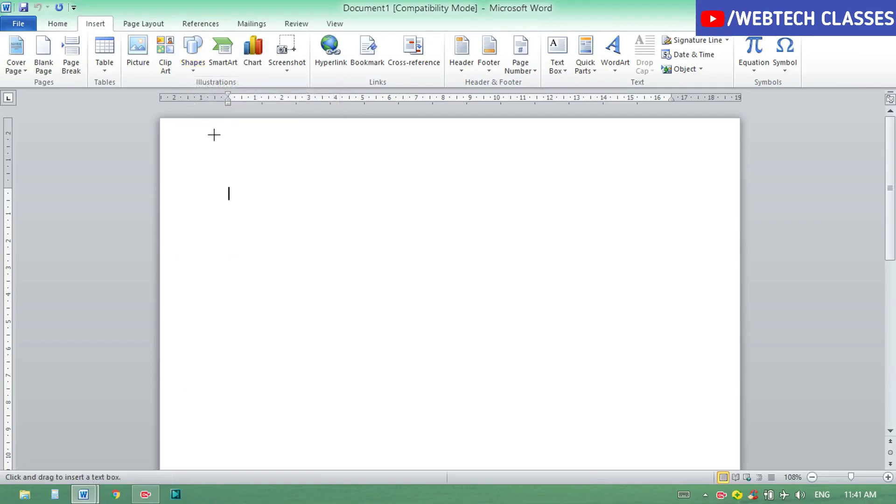
pyautogui.moveTo(230, 167); pyautogui.dragTo(668, 426)
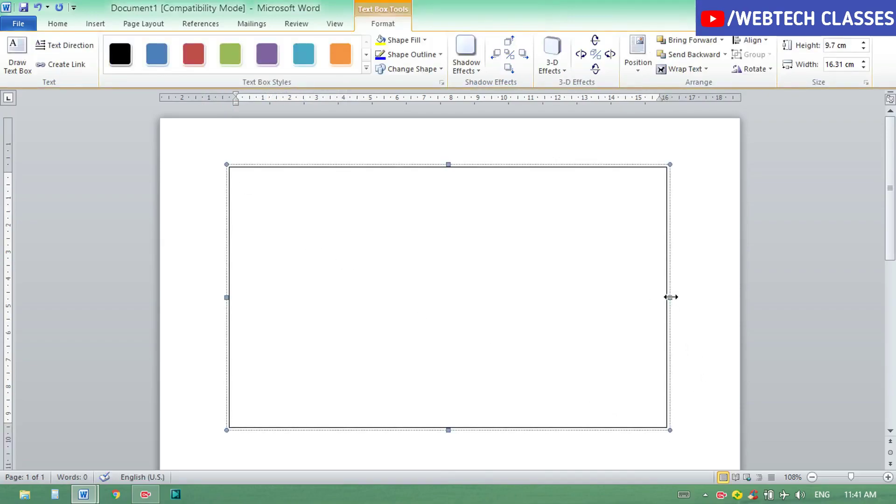
pyautogui.moveTo(670, 297); pyautogui.dragTo(683, 297)
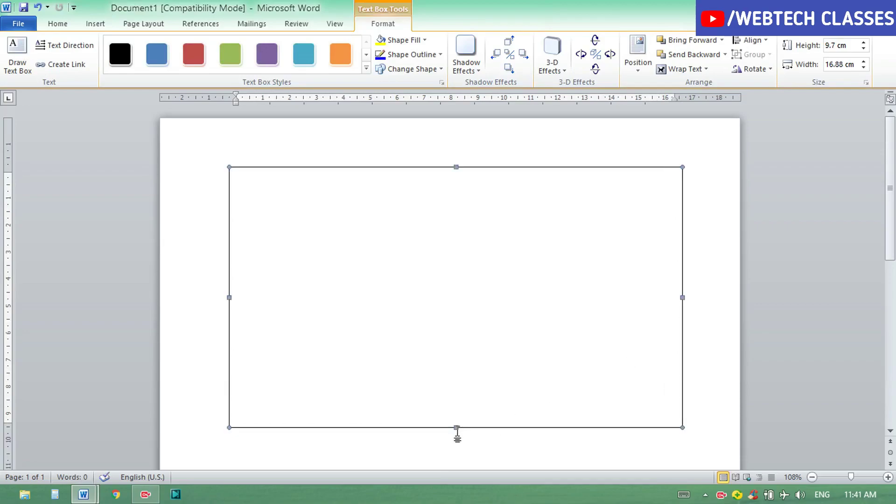
pyautogui.moveTo(456, 427); pyautogui.dragTo(456, 440)
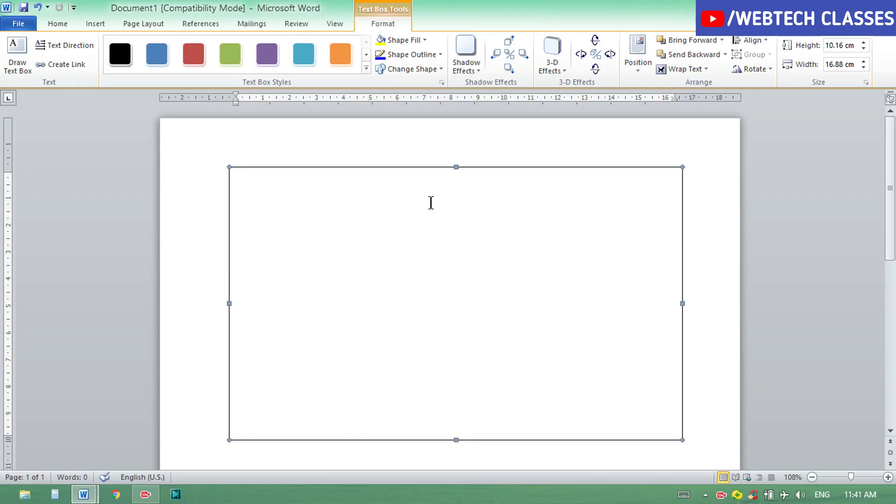
pyautogui.click(425, 189)
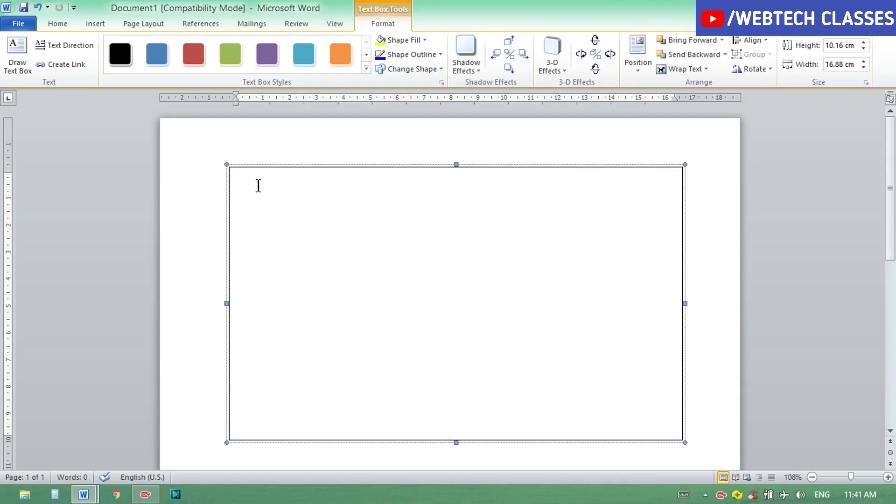
# Insert 'webtech logo 90kb' from D:\google download and shrink it into the box's top-left corner
pyautogui.click(100, 24)
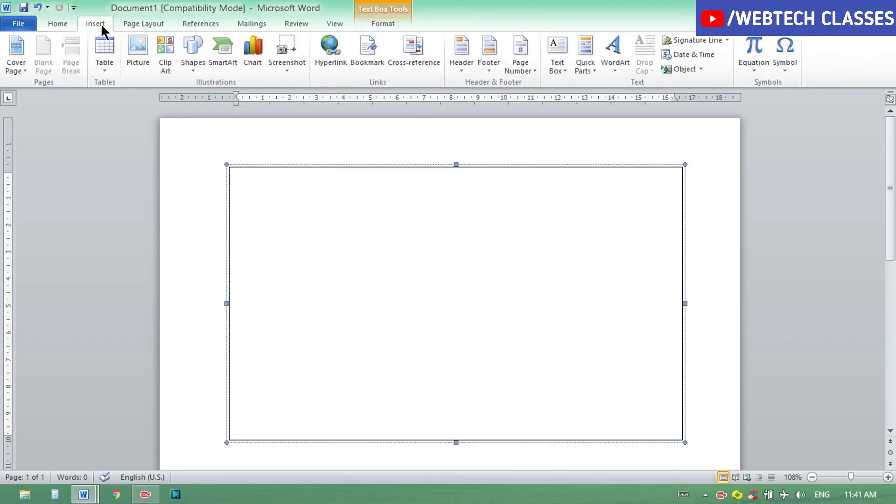
pyautogui.click(140, 51)
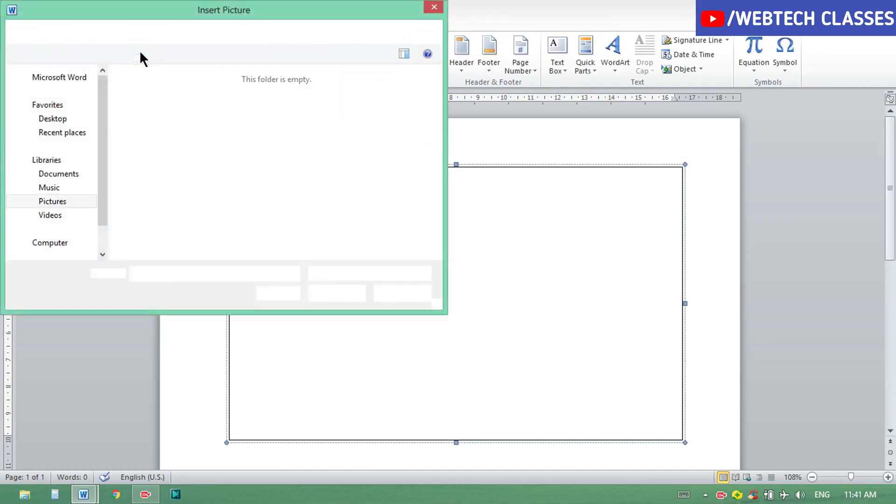
pyautogui.moveTo(56, 210)
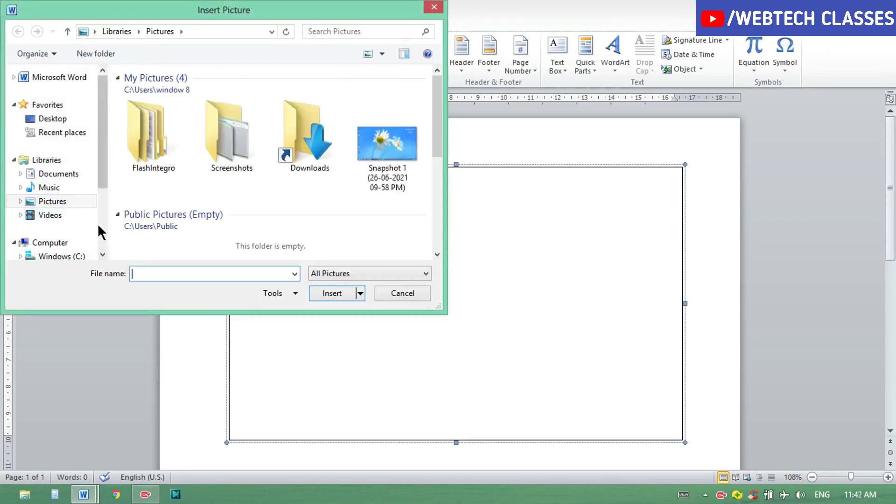
pyautogui.scroll(-2, 102, 224)
pyautogui.click(88, 168)
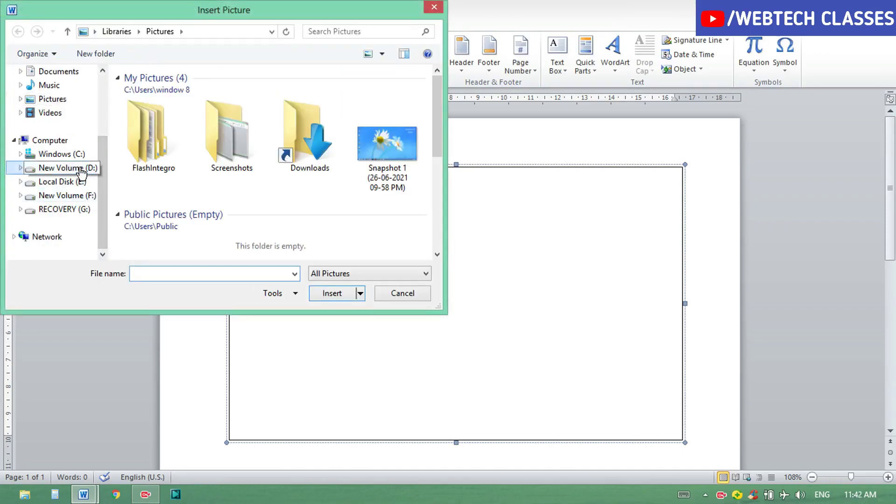
pyautogui.moveTo(439, 165); pyautogui.dragTo(441, 201)
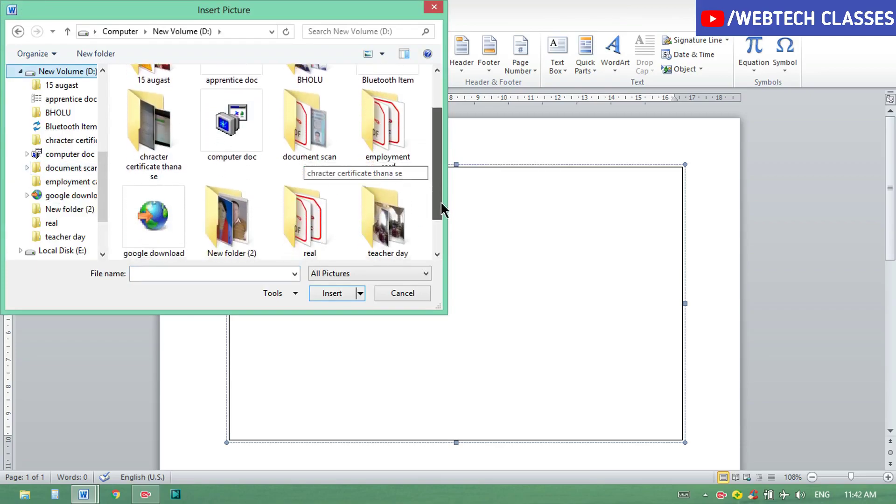
pyautogui.doubleClick(137, 203)
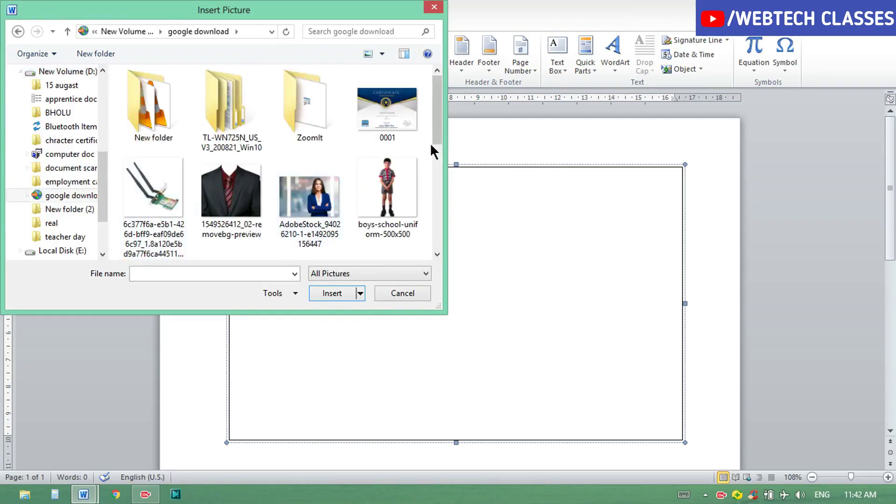
pyautogui.moveTo(437, 134); pyautogui.dragTo(433, 230)
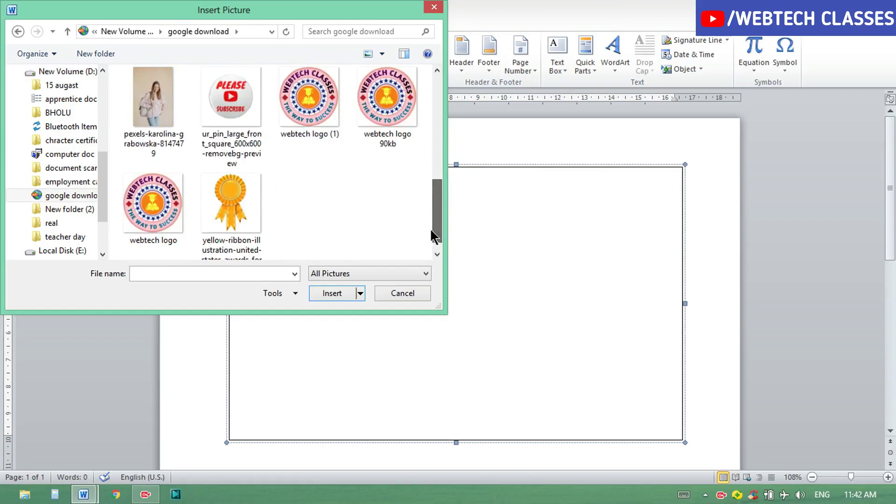
pyautogui.click(400, 123)
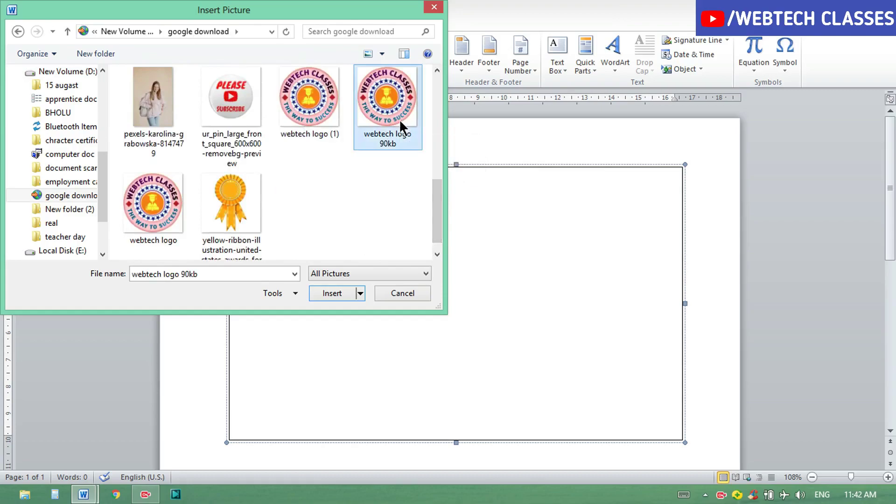
pyautogui.click(333, 293)
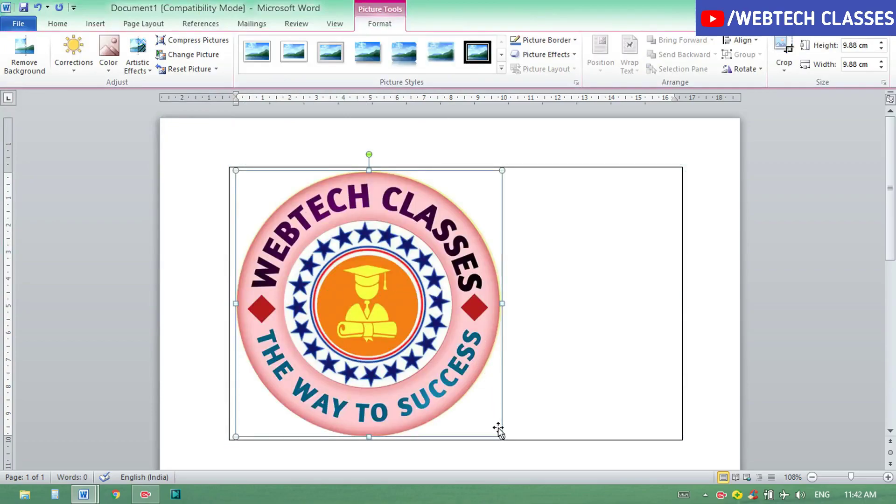
pyautogui.moveTo(502, 437); pyautogui.dragTo(267, 202)
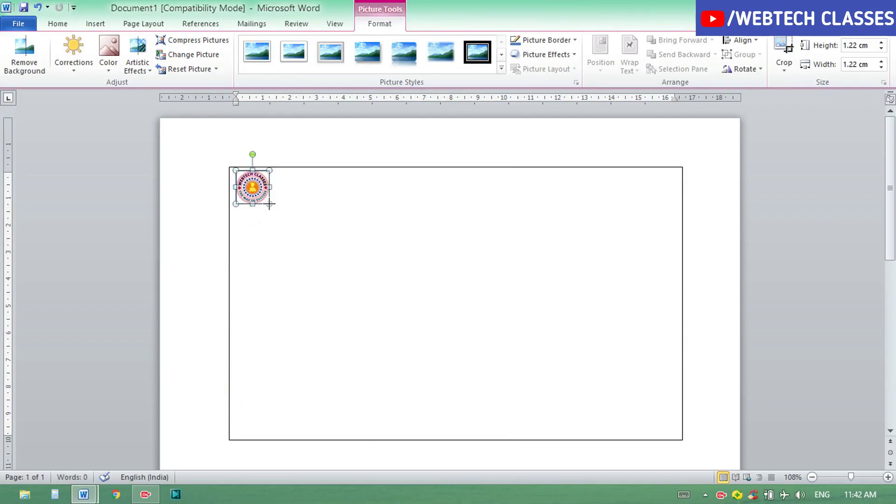
pyautogui.moveTo(269, 204); pyautogui.dragTo(264, 193)
# Type the heading 'WEBTECH CLASSES' right after the logo, correcting the 'JH' typo
pyautogui.click(303, 194)
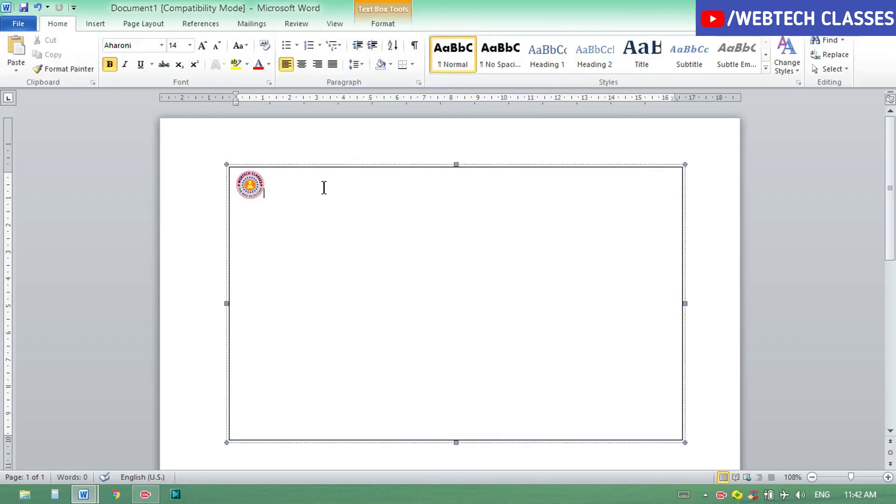
pyautogui.hotkey('ctrl', 'z')
pyautogui.write('WEBT')
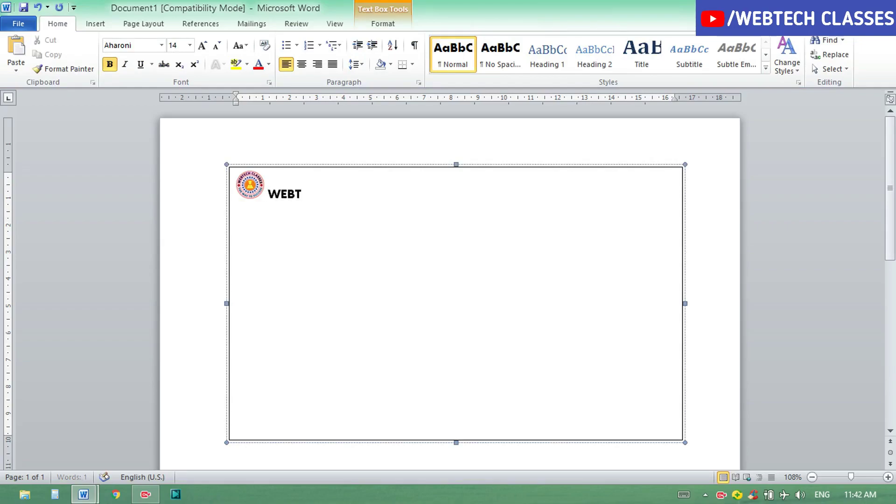
pyautogui.write('ECJH')
pyautogui.press('BackSpace')
pyautogui.press('BackSpace')
pyautogui.write('H C')
pyautogui.write('LASSES')
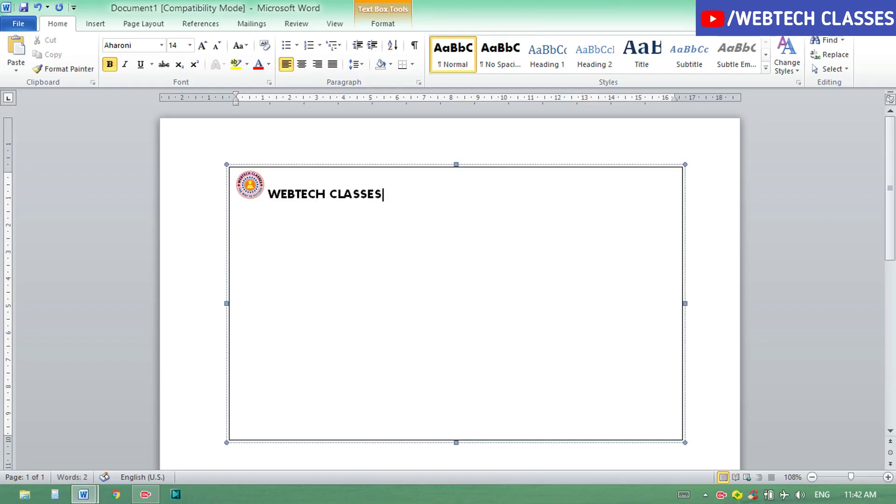
pyautogui.click(268, 195)
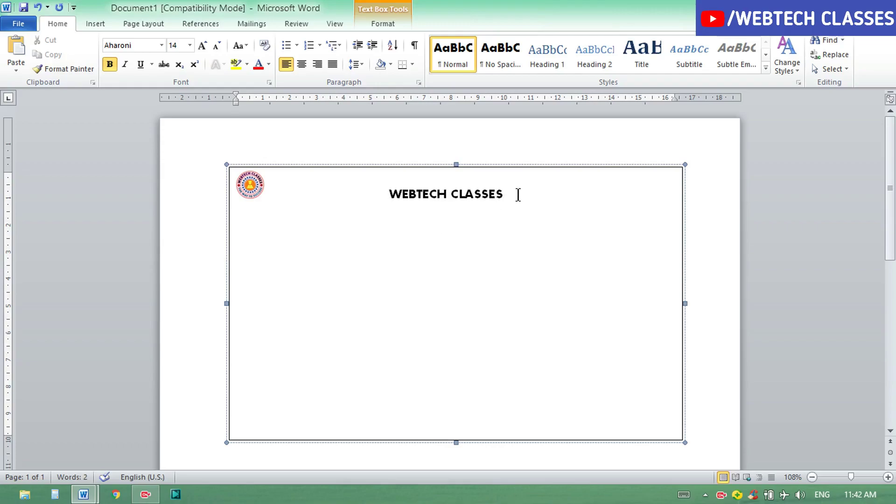
# Make the WEBTECH CLASSES heading Cooper Black at 20 pt
pyautogui.moveTo(504, 195); pyautogui.dragTo(391, 194)
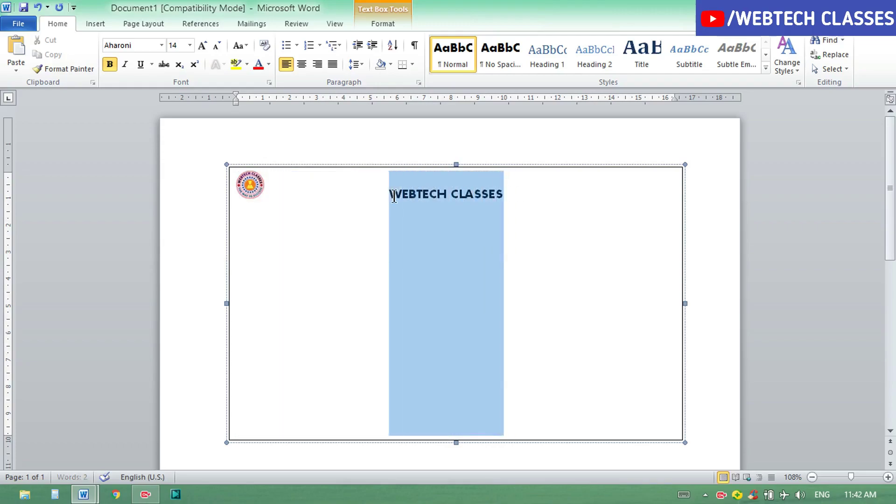
pyautogui.click(201, 46)
pyautogui.click(201, 46)
pyautogui.click(201, 46)
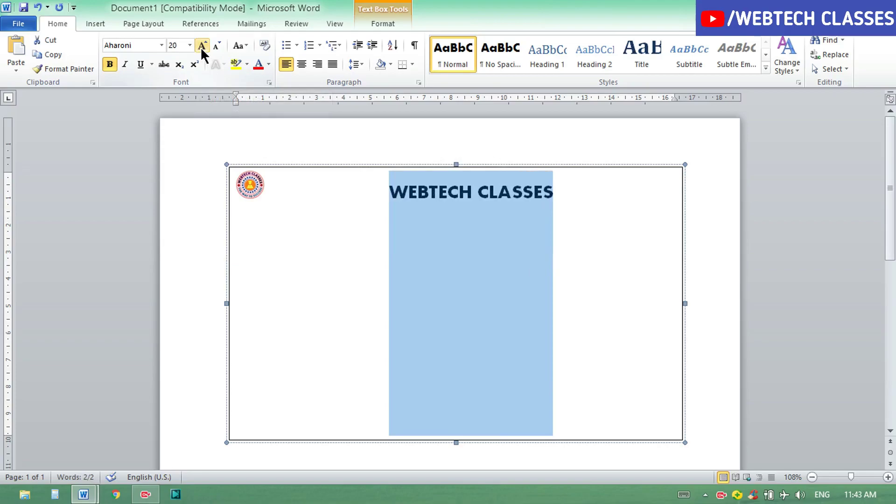
pyautogui.click(201, 47)
pyautogui.click(215, 46)
pyautogui.click(161, 45)
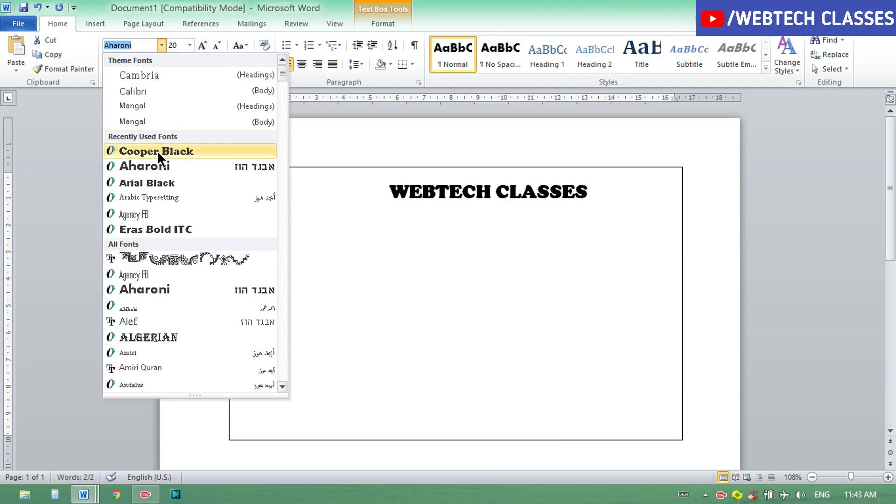
pyautogui.click(157, 150)
# Delete two leading spaces to shift the heading slightly left
pyautogui.click(387, 191)
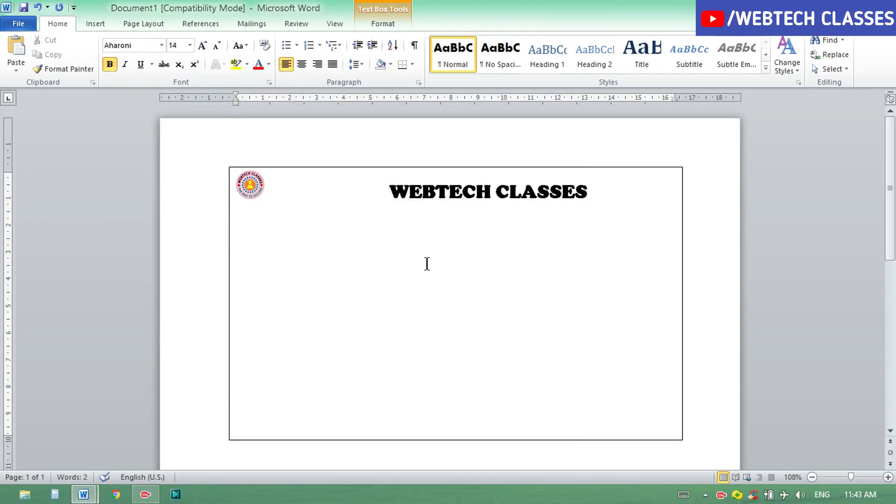
pyautogui.press('BackSpace')
pyautogui.press('BackSpace')
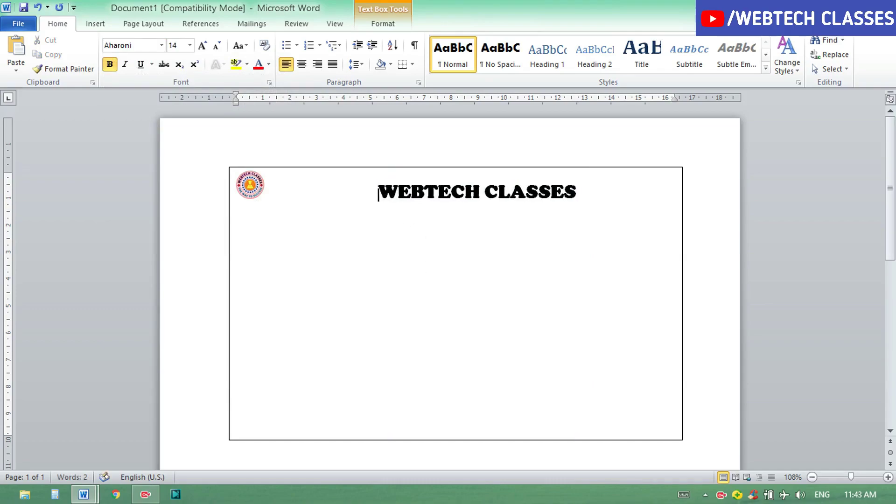
pyautogui.press('BackSpace')
pyautogui.press('BackSpace')
pyautogui.press('BackSpace')
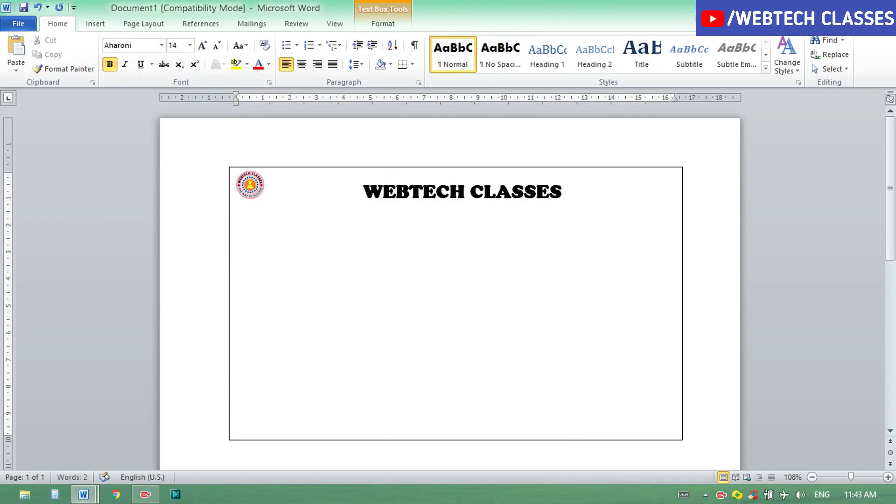
pyautogui.click(570, 196)
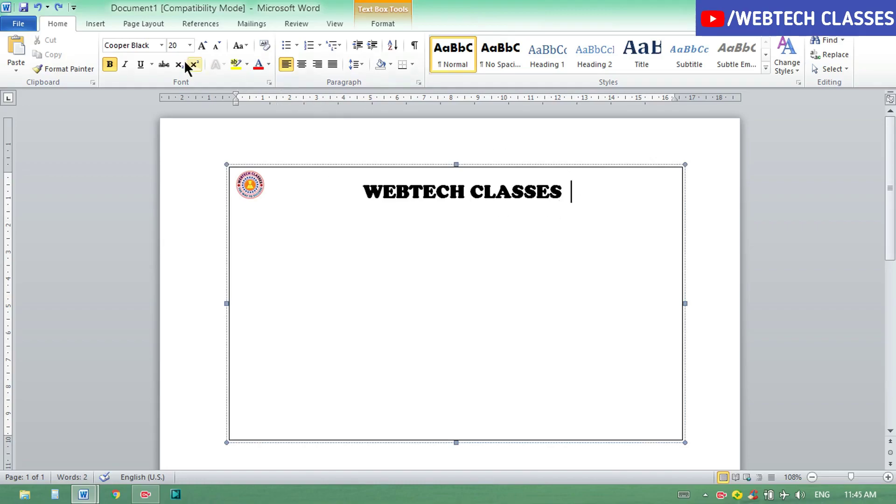
# Type the 'MOB :' label with the institute's mobile number in 16 pt Calibri
pyautogui.click(220, 43)
pyautogui.click(220, 43)
pyautogui.click(163, 45)
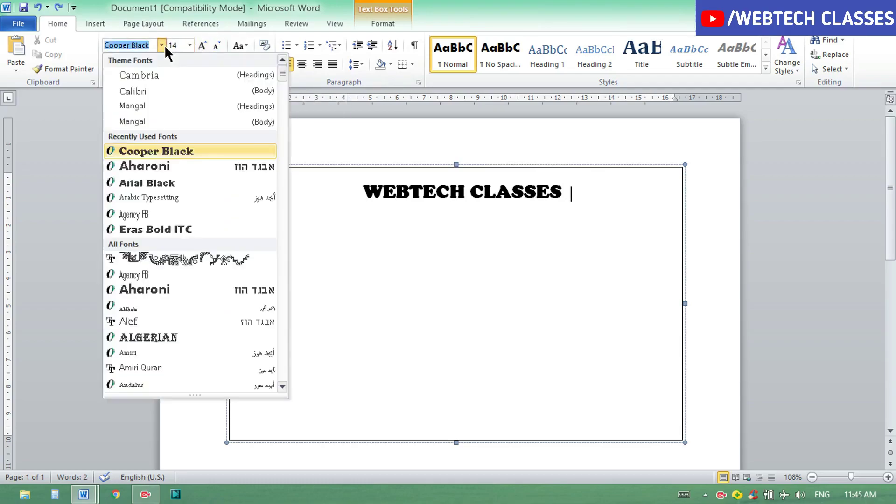
pyautogui.click(155, 91)
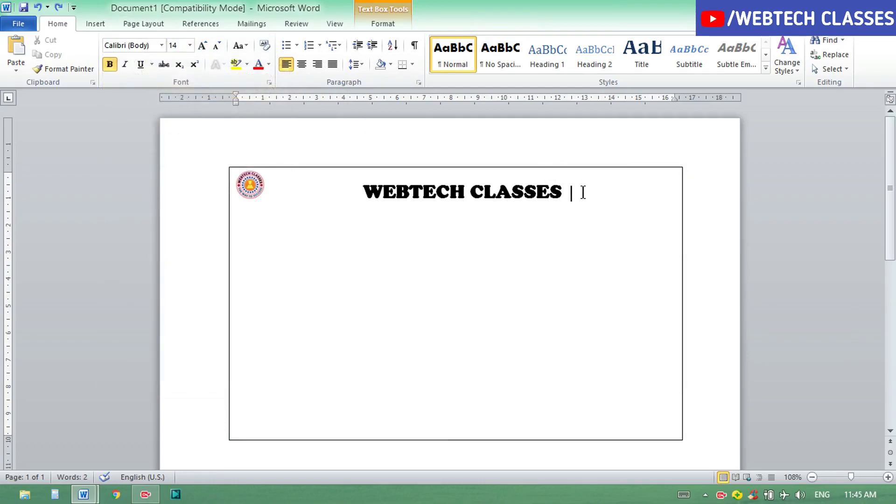
pyautogui.write('MOB')
pyautogui.write(' :')
pyautogui.write(' 7894')
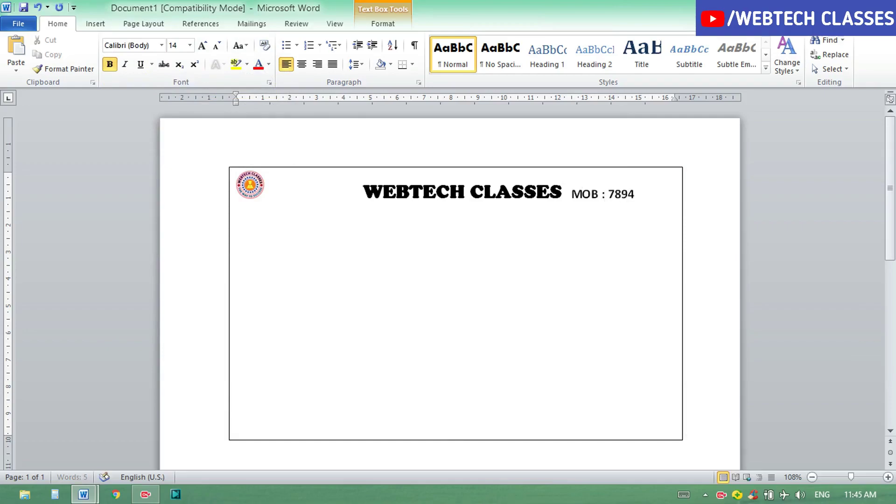
pyautogui.write('56123')
pyautogui.write('0')
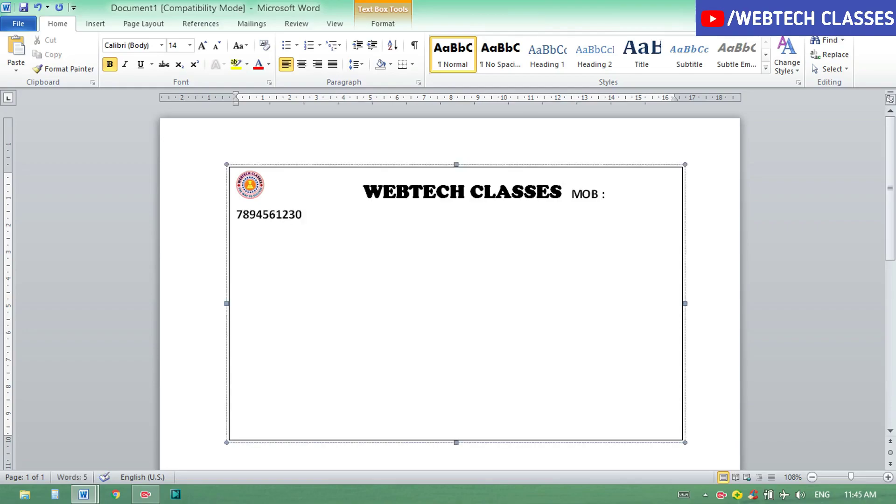
# Remove the extra space and shrink the MOB line to 12 pt so it fits
pyautogui.click(572, 194)
pyautogui.press('BackSpace')
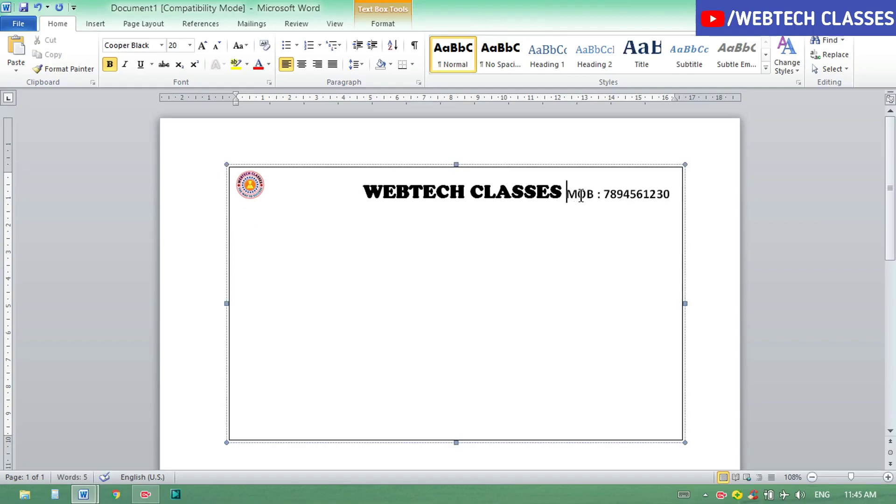
pyautogui.moveTo(568, 194); pyautogui.dragTo(659, 193)
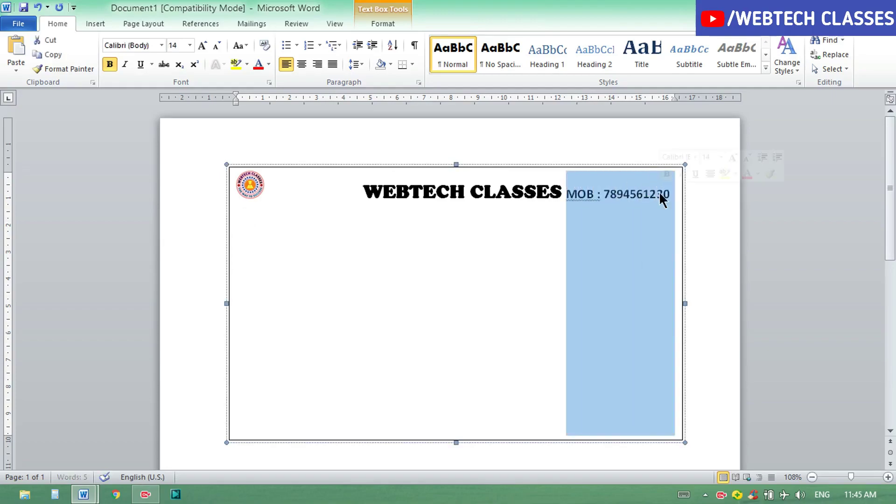
pyautogui.click(215, 47)
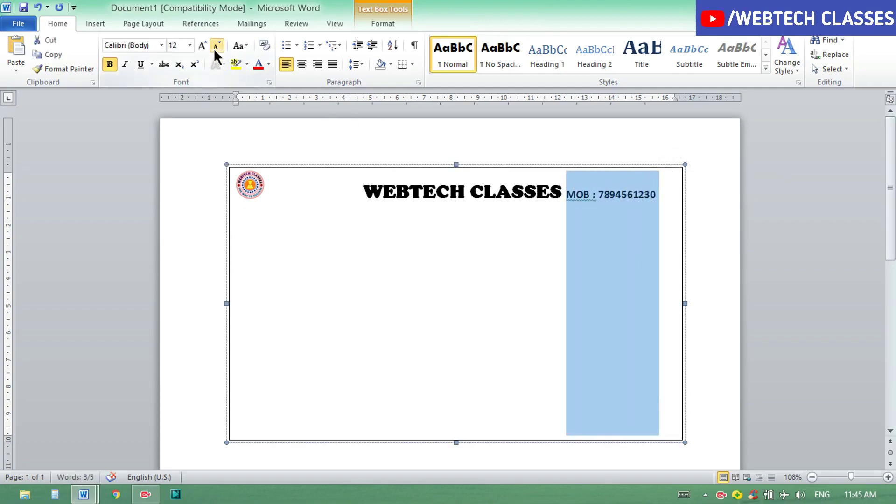
pyautogui.click(569, 198)
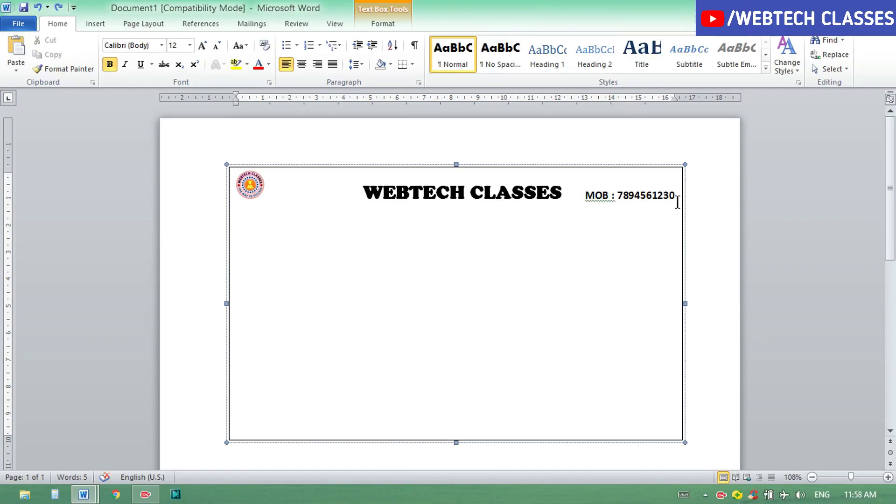
# Add a 'Receipt No.' line with 'Date : _________' tabbed right, then begin 'Name :' below
pyautogui.press('Return')
pyautogui.write('Receipt No.')
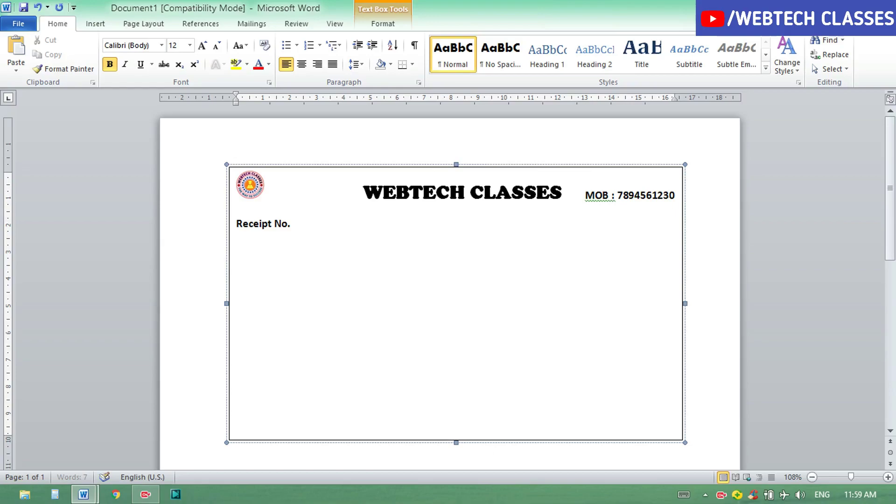
pyautogui.press('Tab')
pyautogui.press('Tab')
pyautogui.write('D')
pyautogui.write('ate')
pyautogui.write(' : ')
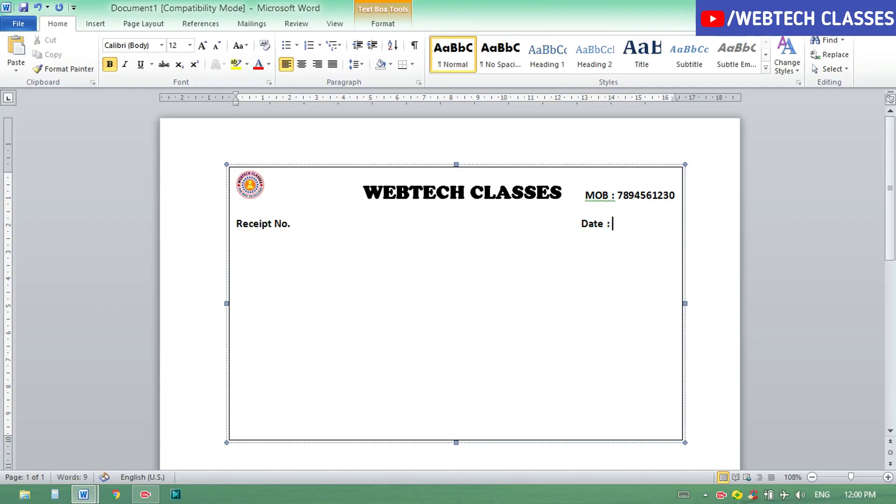
pyautogui.write('____')
pyautogui.write('_______')
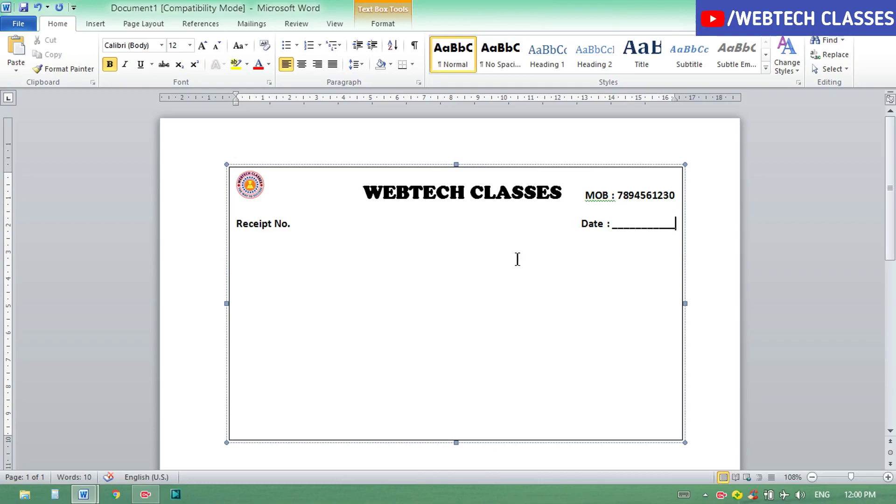
pyautogui.press('Return')
pyautogui.write('Name')
pyautogui.write(' :')
# Fill Name with a non-bold dotted blank, add 'Class :' with dots, and start 'Month' below
pyautogui.hotkey('ctrl', 'b')
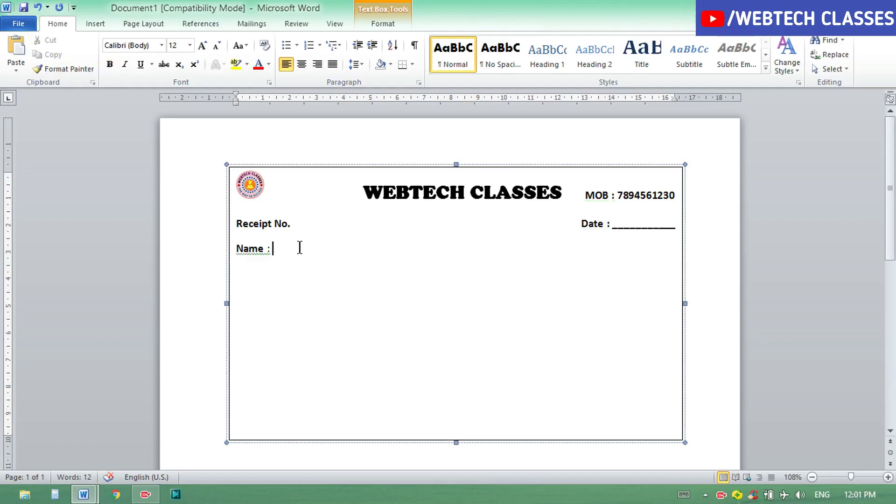
pyautogui.write('........................................')
pyautogui.write('...............................................................................')
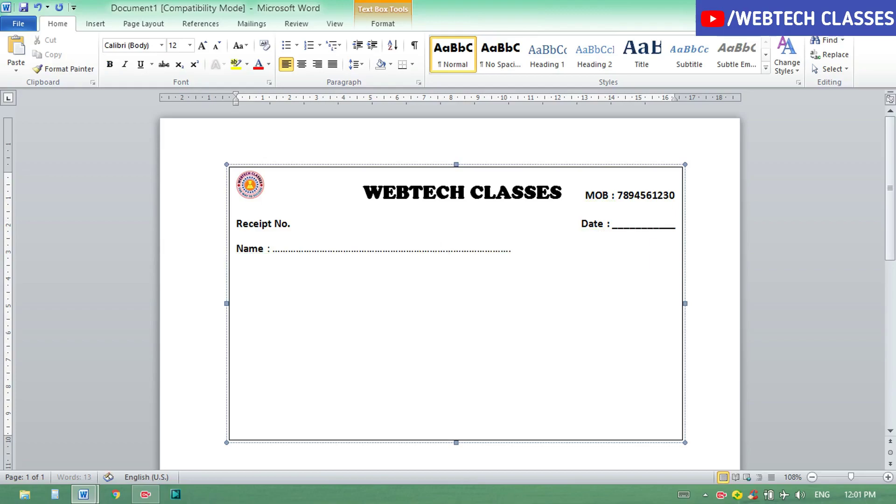
pyautogui.write('..........................')
pyautogui.write('C')
pyautogui.write('lass')
pyautogui.write(' : ')
pyautogui.write('............')
pyautogui.write('...')
pyautogui.write('.........................')
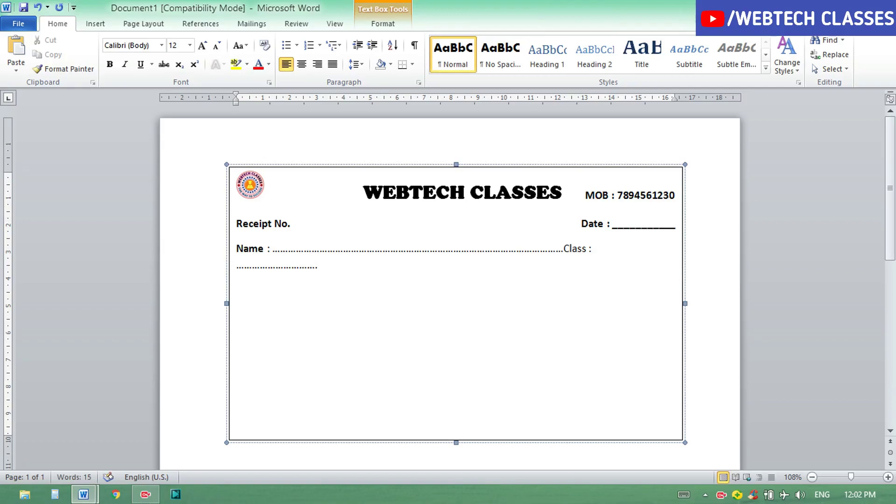
pyautogui.press('BackSpace')
pyautogui.press('Return')
pyautogui.hotkey('ctrl', 'b')
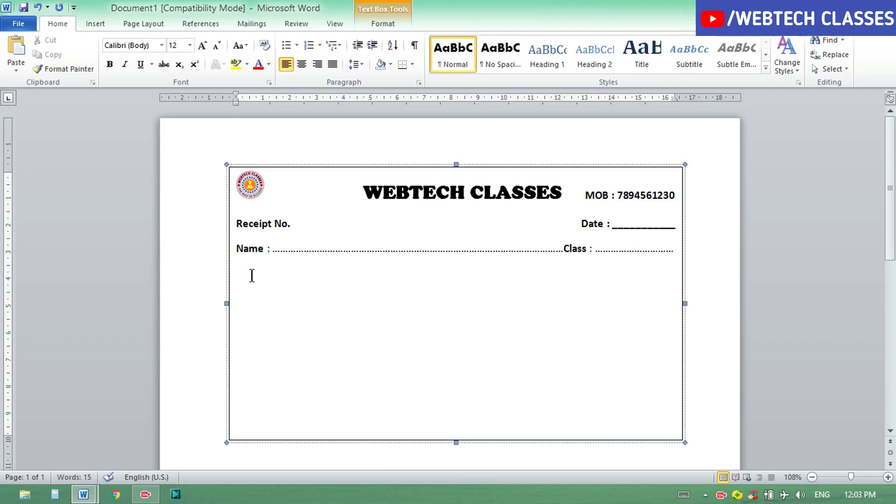
pyautogui.write('Mont')
pyautogui.write('h')
# Bold 'Month', add a colon and dotted blank, then add 'Session' with its own dotted blank
pyautogui.moveTo(269, 276); pyautogui.dragTo(234, 276)
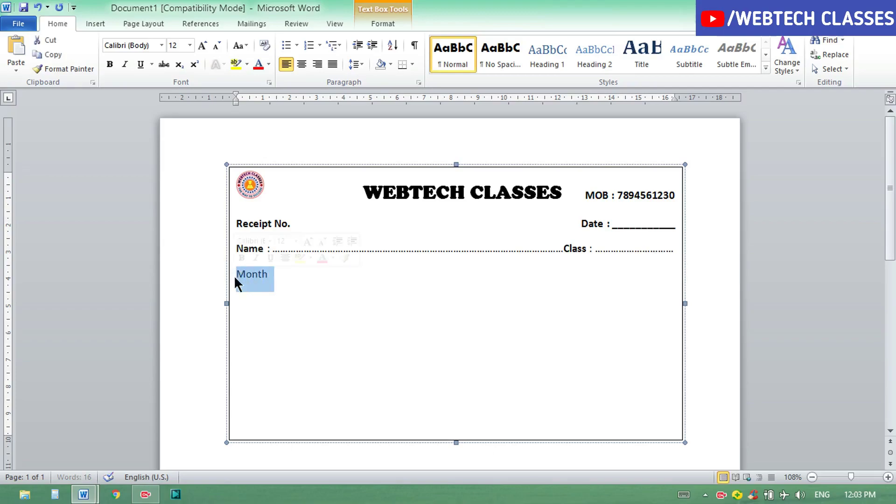
pyautogui.click(109, 65)
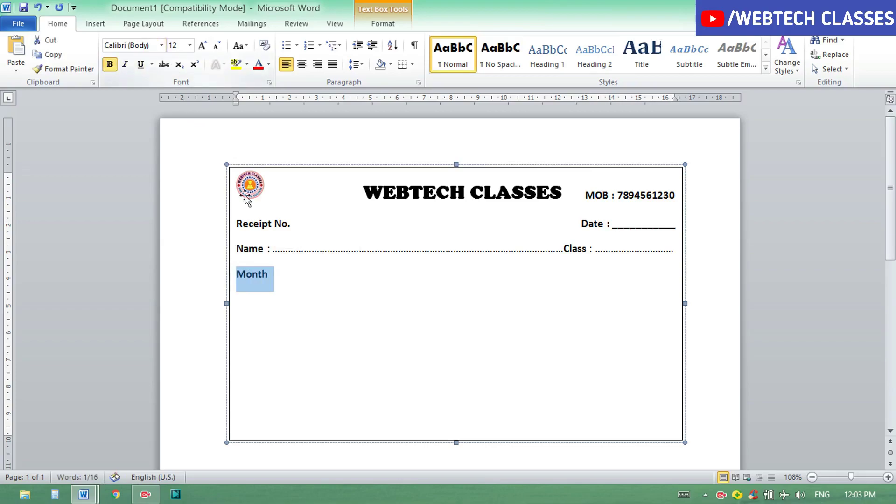
pyautogui.click(276, 275)
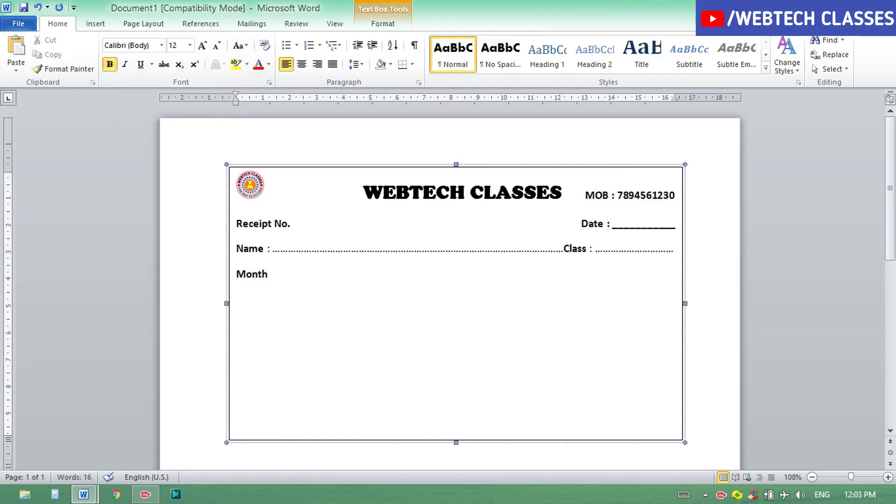
pyautogui.write(' : ')
pyautogui.write('......................')
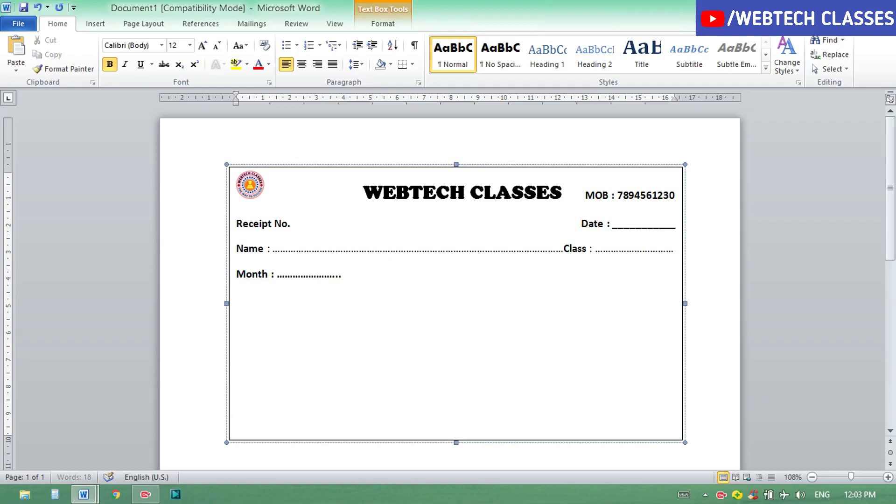
pyautogui.write('..................................')
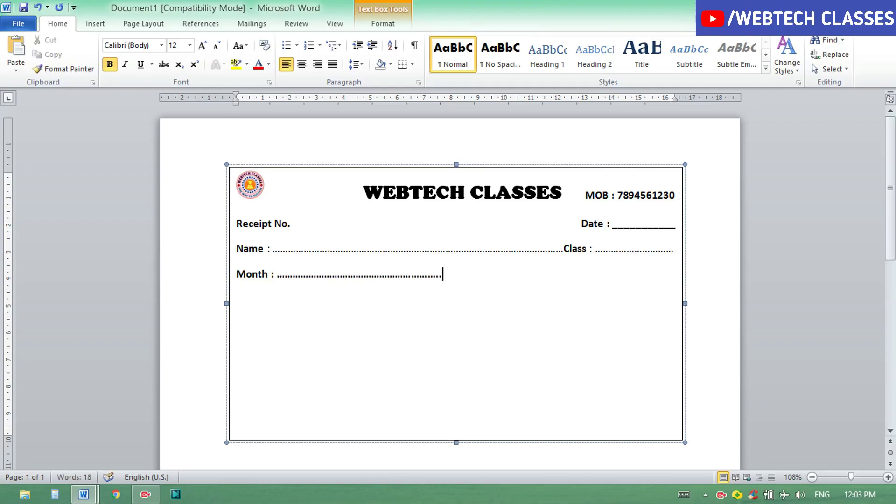
pyautogui.click(472, 282)
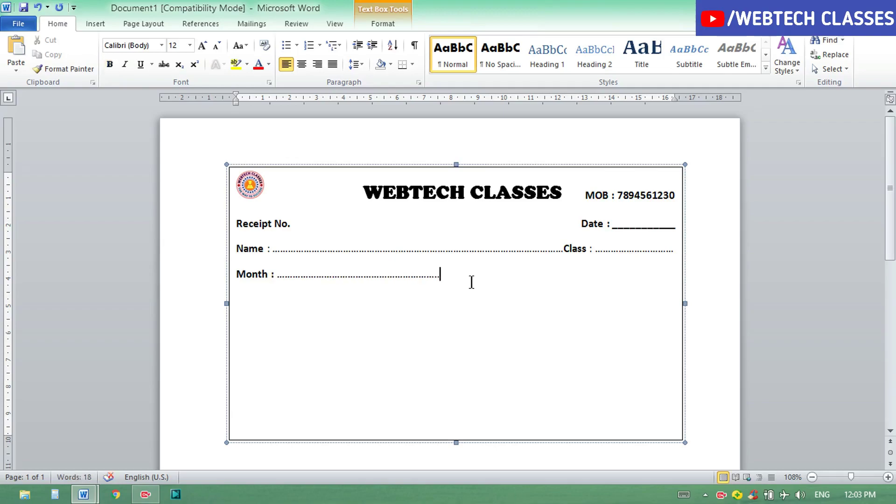
pyautogui.write('S')
pyautogui.write('ession :')
pyautogui.write(' ......................................................')
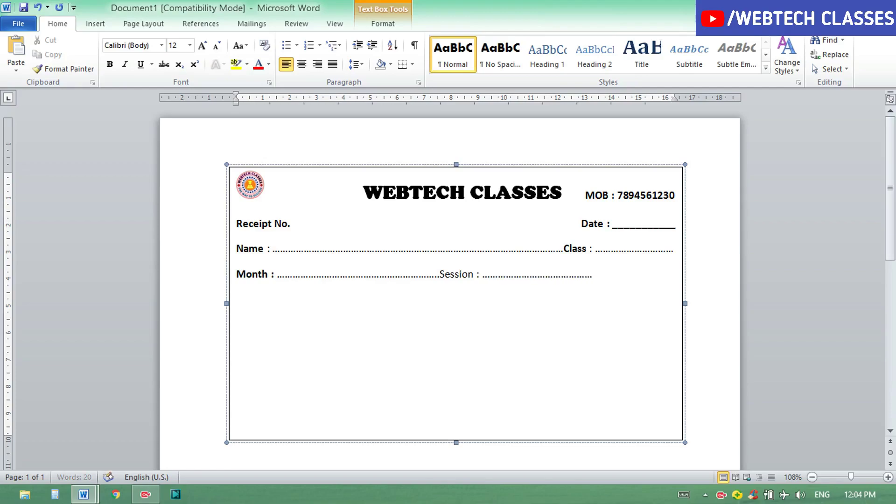
pyautogui.write('.............................')
pyautogui.write('.......')
pyautogui.write('.')
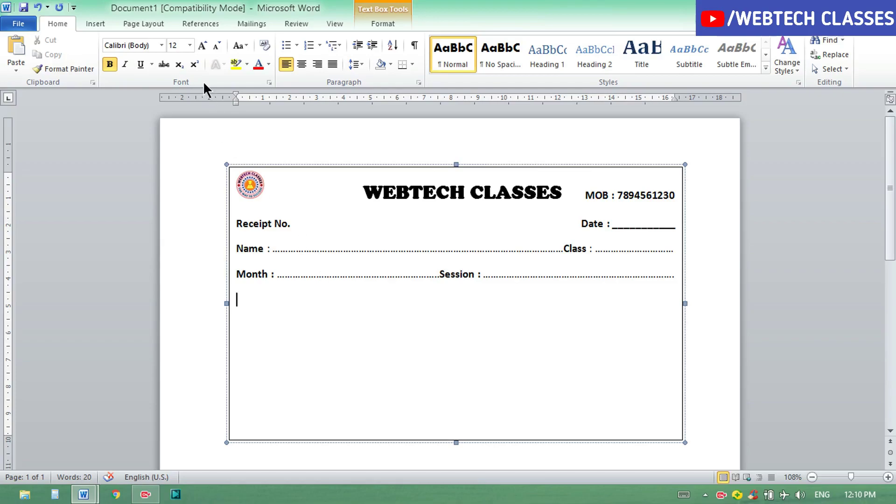
# Insert a table with 3 columns and 5 rows via the Insert Table dialog
pyautogui.click(92, 24)
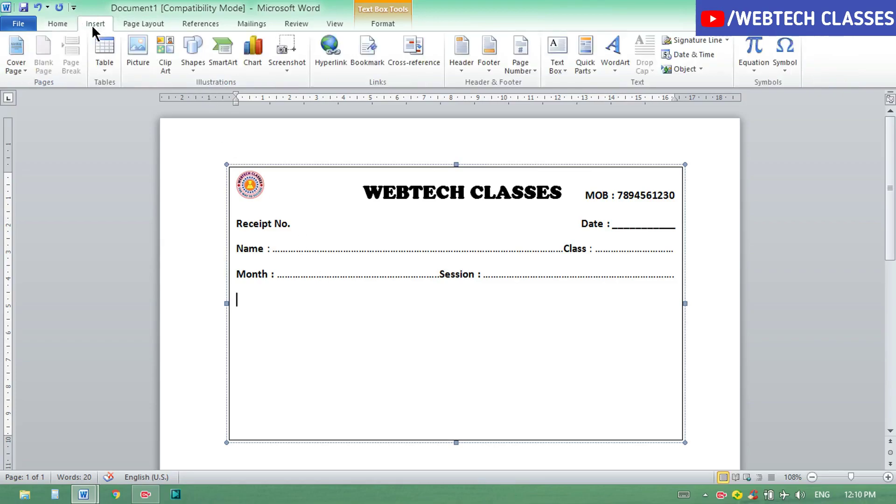
pyautogui.click(104, 76)
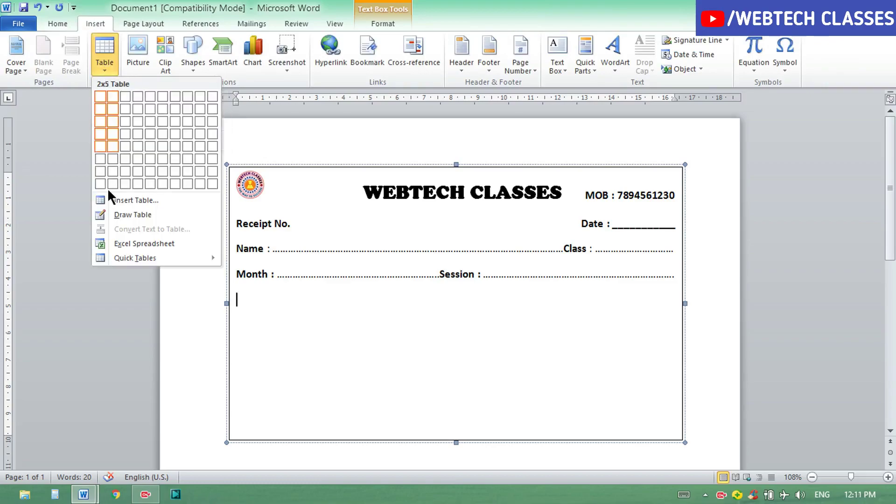
pyautogui.click(136, 200)
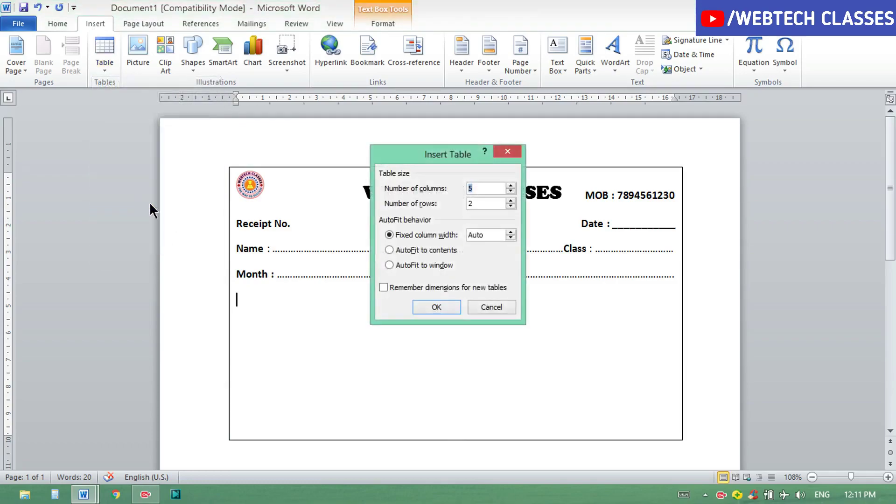
pyautogui.click(488, 189)
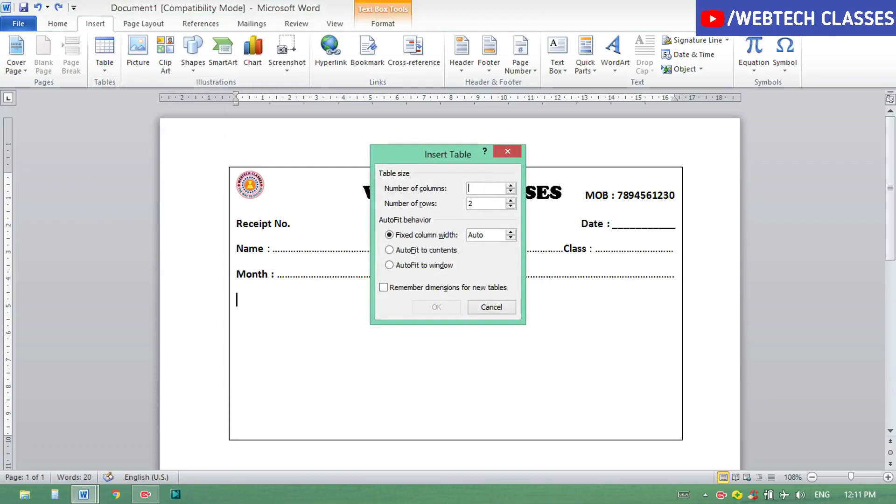
pyautogui.press('BackSpace')
pyautogui.write('3')
pyautogui.press('BackSpace')
pyautogui.write('5')
pyautogui.click(439, 307)
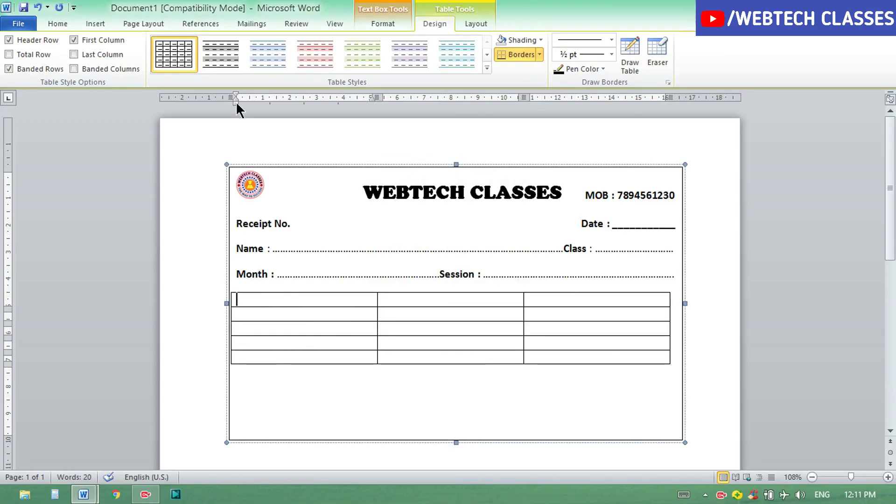
# Shift the table's edges inside the box, narrow the first column and widen the second
pyautogui.moveTo(236, 102); pyautogui.dragTo(243, 102)
pyautogui.moveTo(235, 96); pyautogui.dragTo(246, 96)
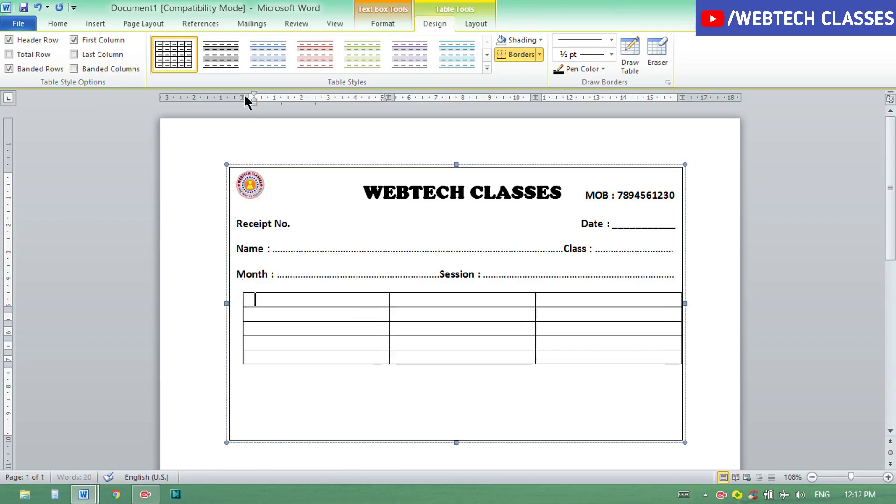
pyautogui.moveTo(455, 327)
pyautogui.moveTo(677, 99); pyautogui.dragTo(665, 97)
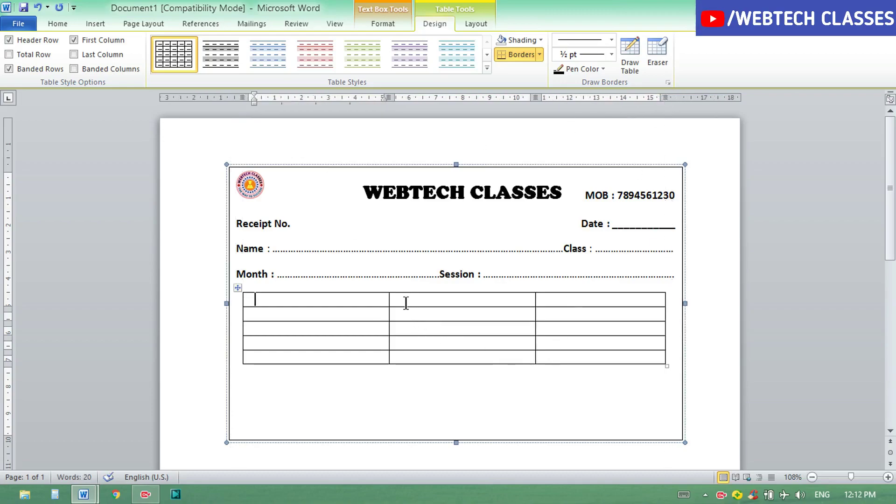
pyautogui.moveTo(389, 301); pyautogui.dragTo(276, 304)
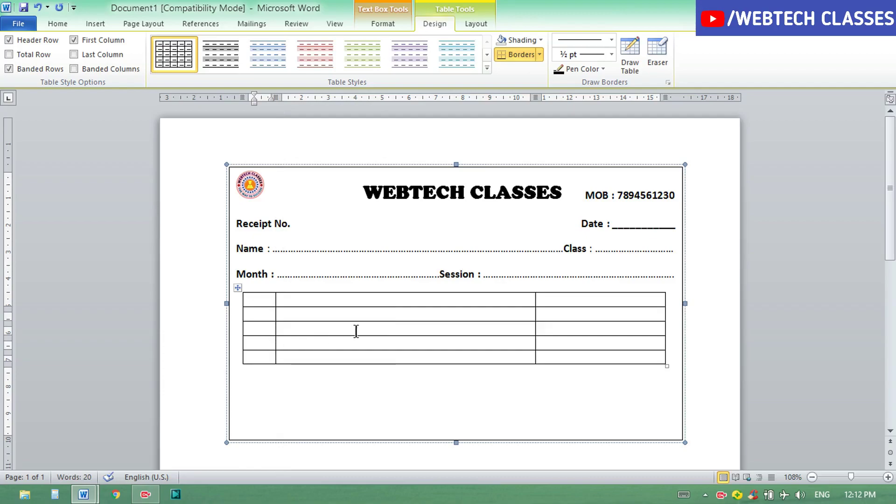
pyautogui.click(535, 303)
pyautogui.moveTo(536, 303); pyautogui.dragTo(556, 304)
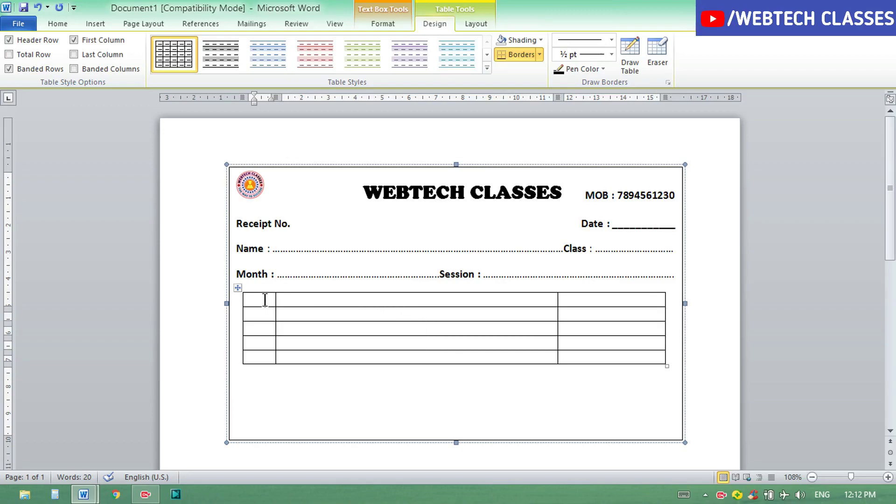
# Enter the S.NO and Particulars headings, centring Particulars in its cell
pyautogui.write('S')
pyautogui.write('.N')
pyautogui.write('O')
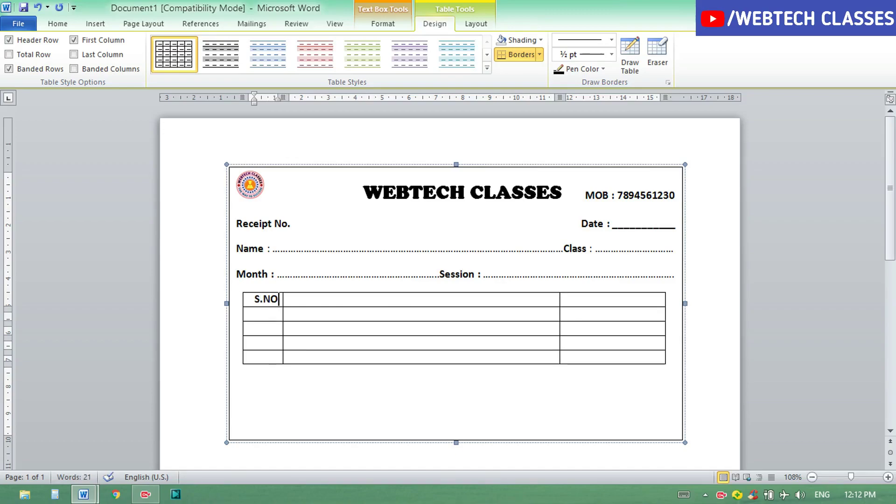
pyautogui.click(341, 299)
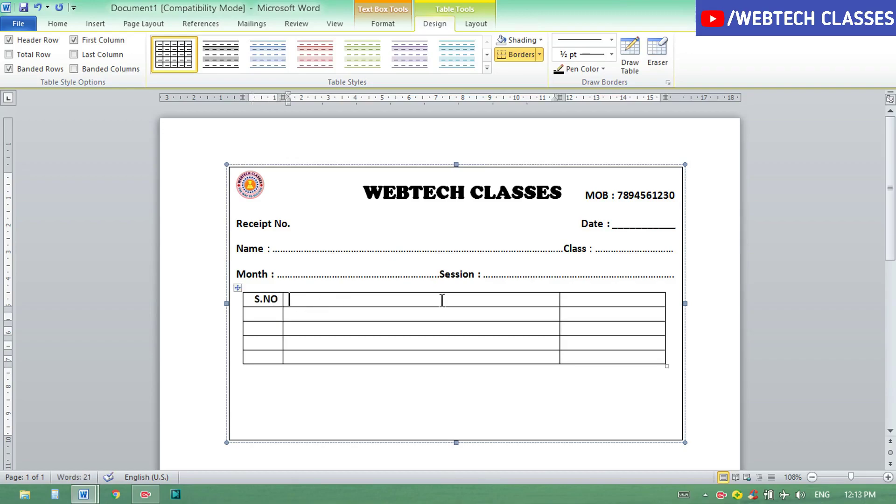
pyautogui.write('P')
pyautogui.write('articu')
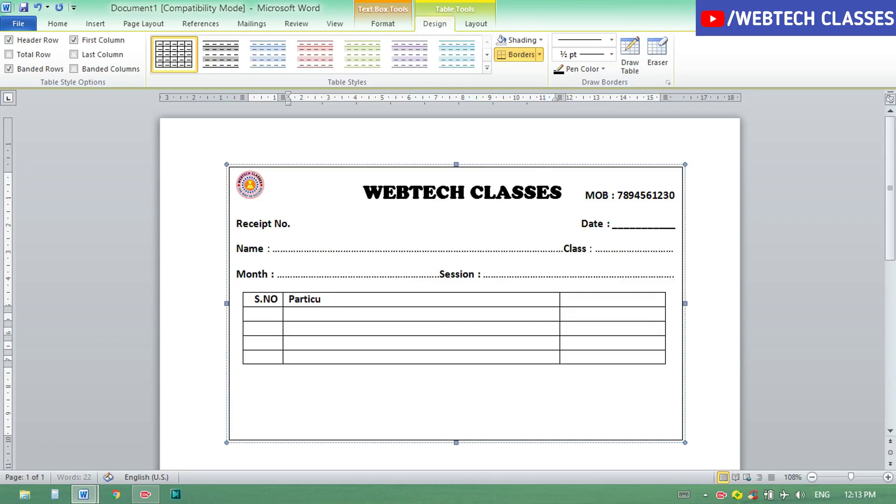
pyautogui.write('lars')
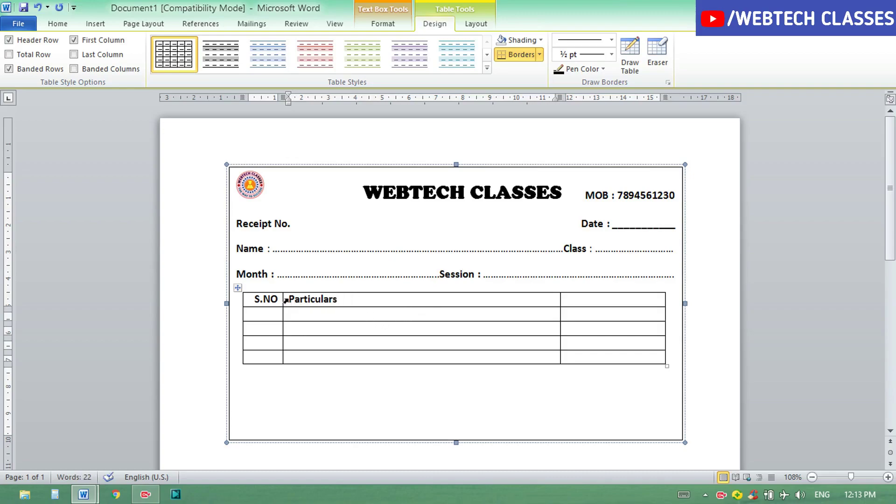
pyautogui.moveTo(289, 300); pyautogui.dragTo(344, 299)
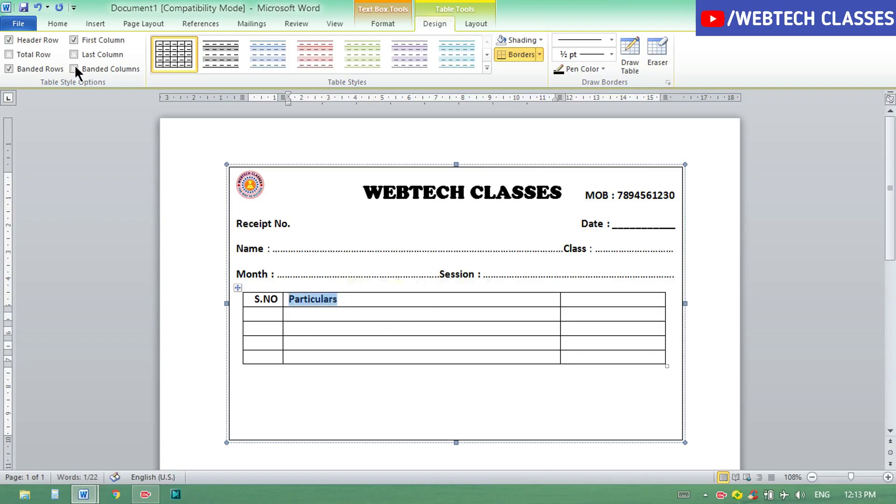
pyautogui.click(58, 24)
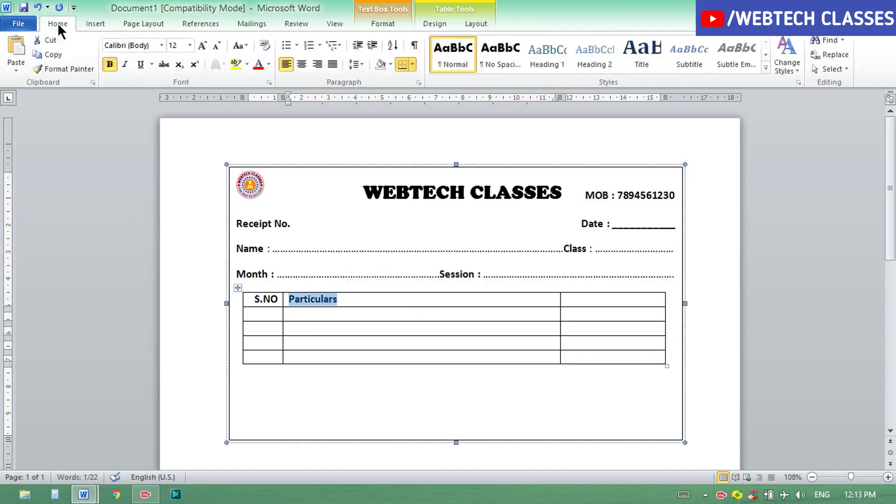
pyautogui.click(302, 66)
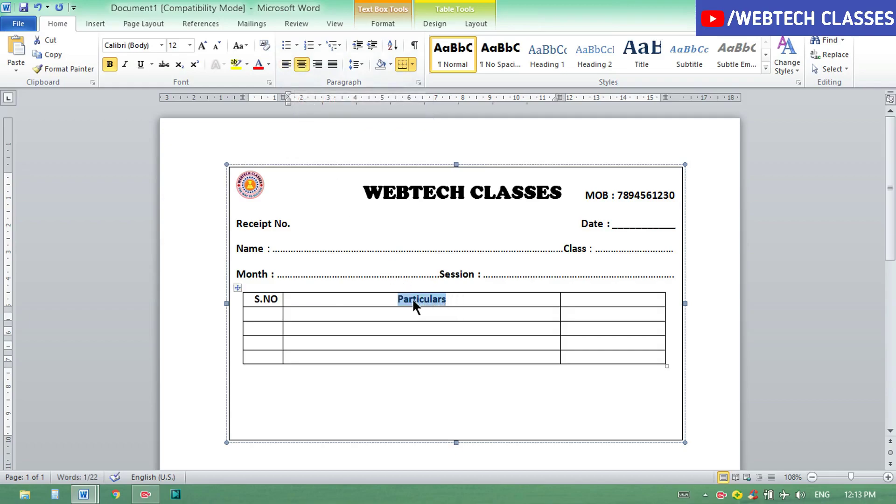
pyautogui.click(461, 304)
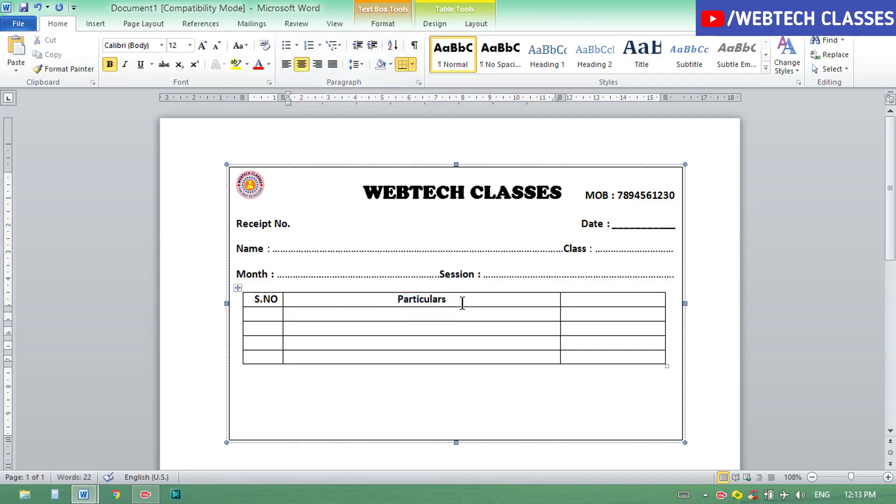
# Type Amount in the third header cell and centre it with Ctrl+E
pyautogui.click(599, 302)
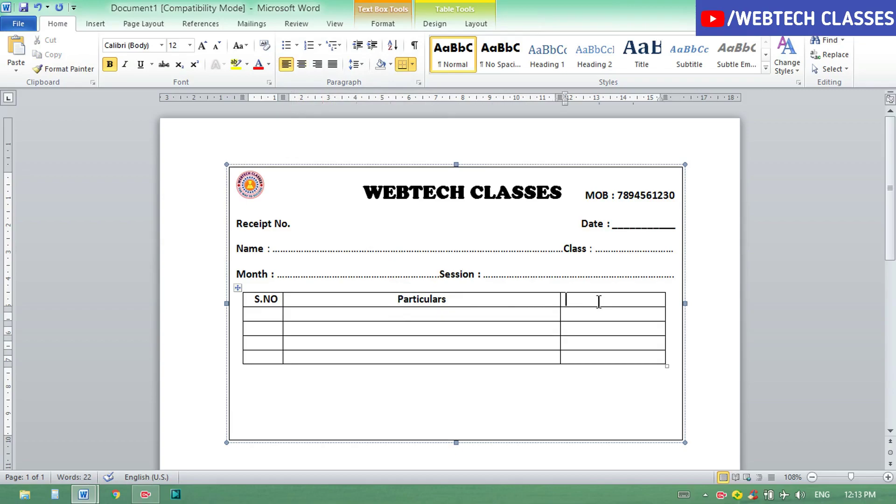
pyautogui.write('Amoun')
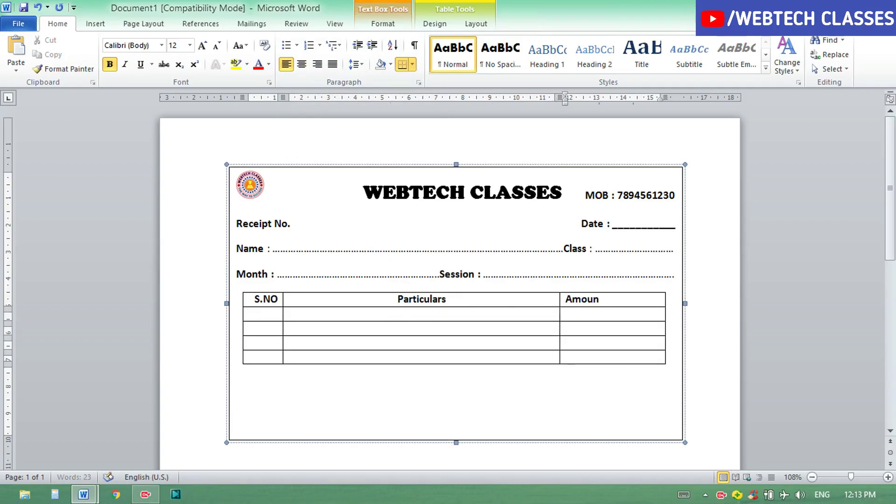
pyautogui.write('t')
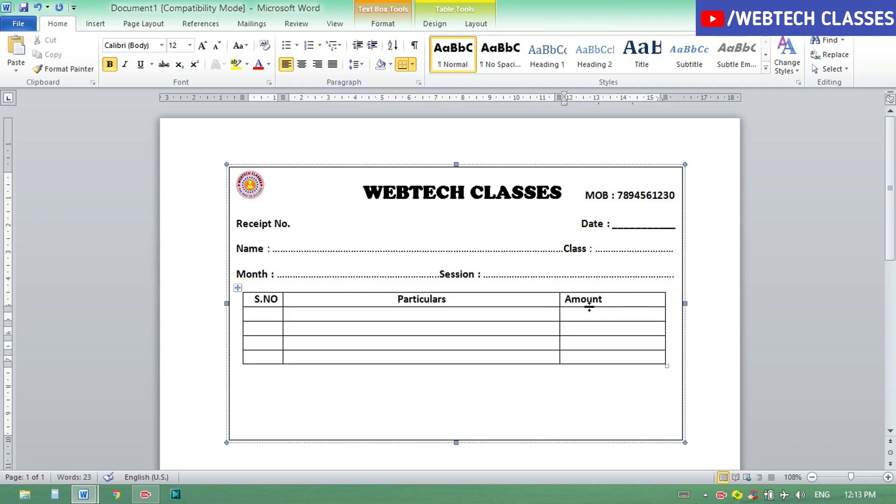
pyautogui.moveTo(566, 300); pyautogui.dragTo(609, 300)
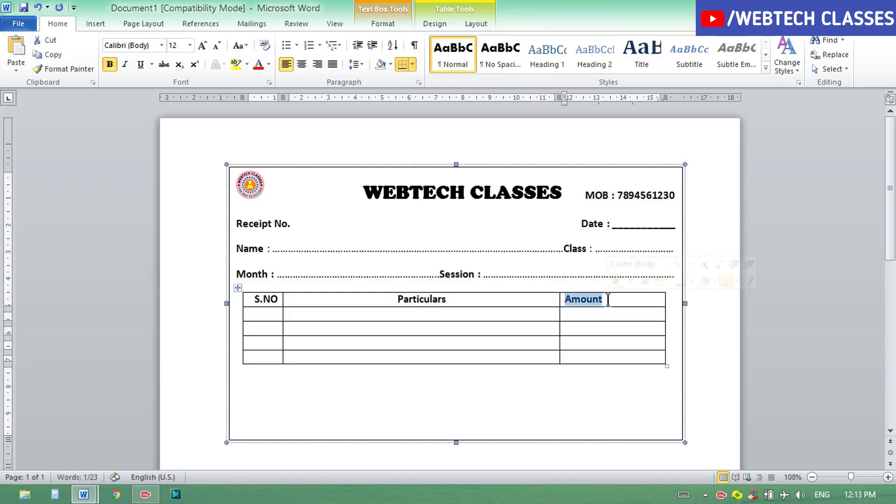
pyautogui.hotkey('ctrl', 'e')
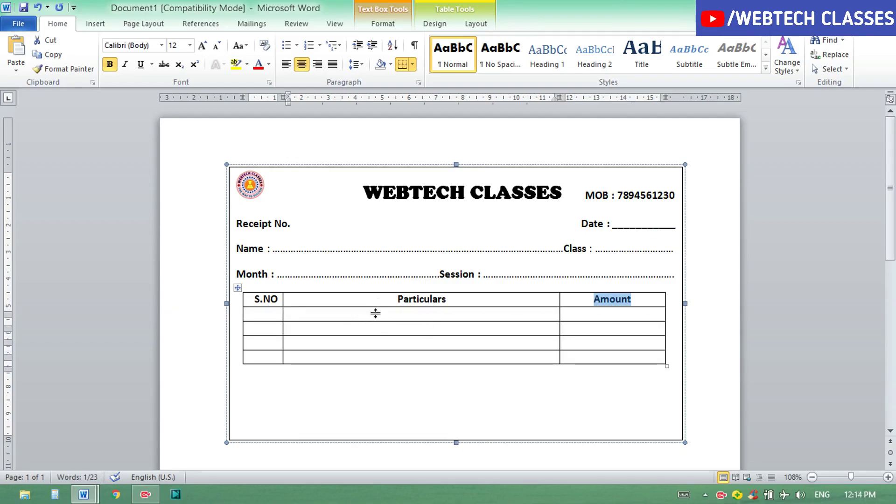
# Drag the fee table's header and data row borders down to make the rows taller
pyautogui.moveTo(376, 308); pyautogui.dragTo(395, 353)
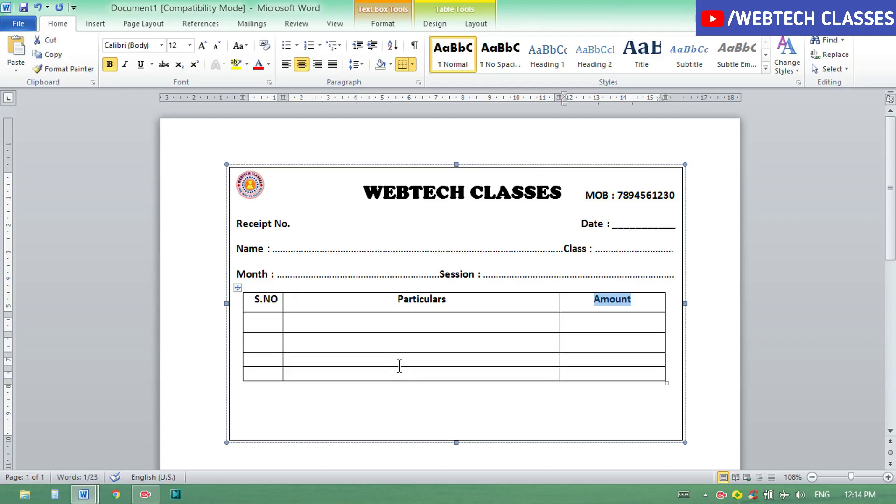
pyautogui.moveTo(399, 367); pyautogui.dragTo(409, 392)
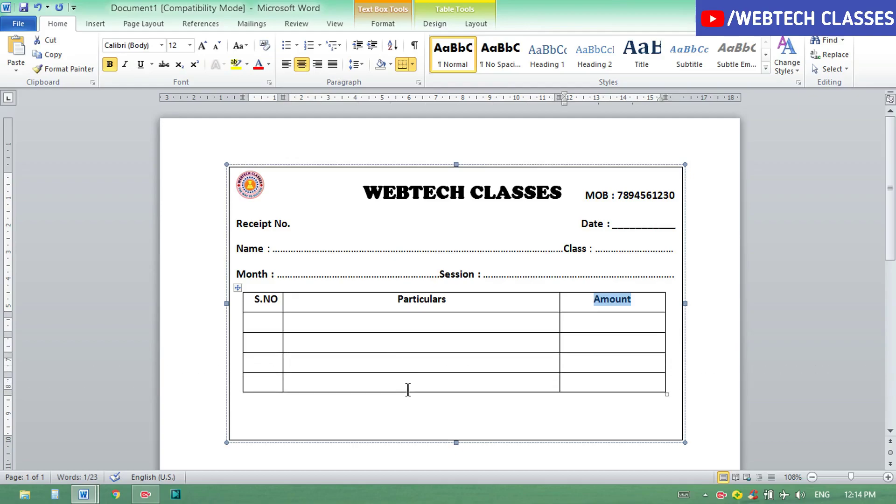
pyautogui.click(388, 322)
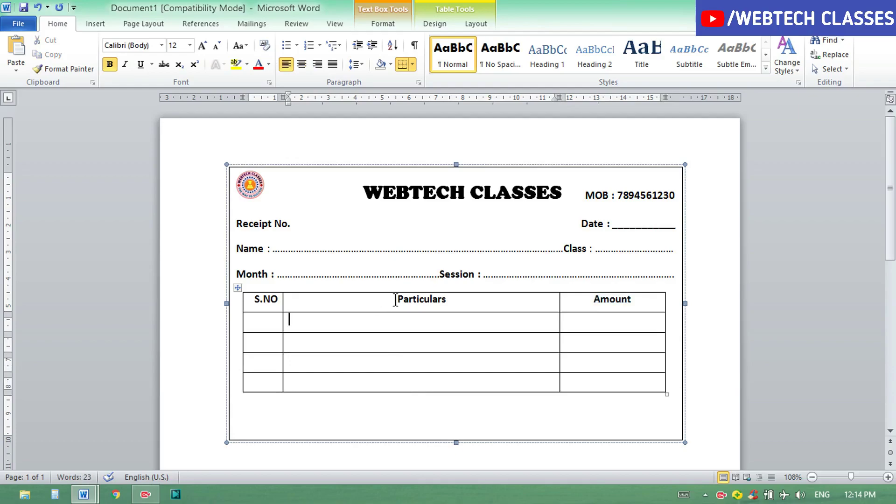
# Enlarge the Particulars, S.NO and Amount headings to 14 pt
pyautogui.moveTo(396, 299); pyautogui.dragTo(447, 300)
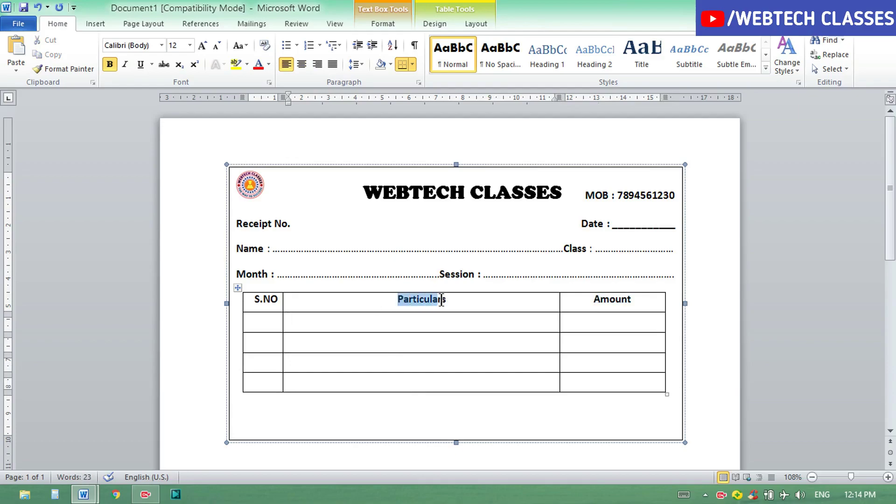
pyautogui.click(202, 45)
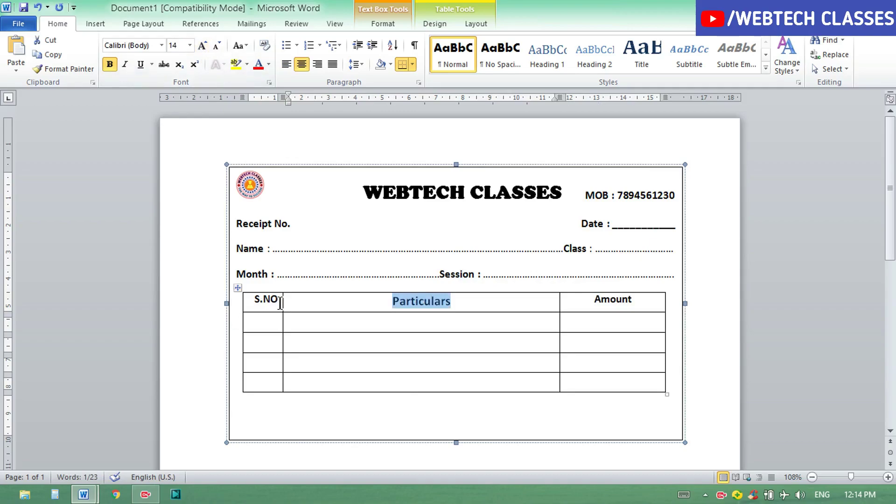
pyautogui.moveTo(279, 299); pyautogui.dragTo(253, 301)
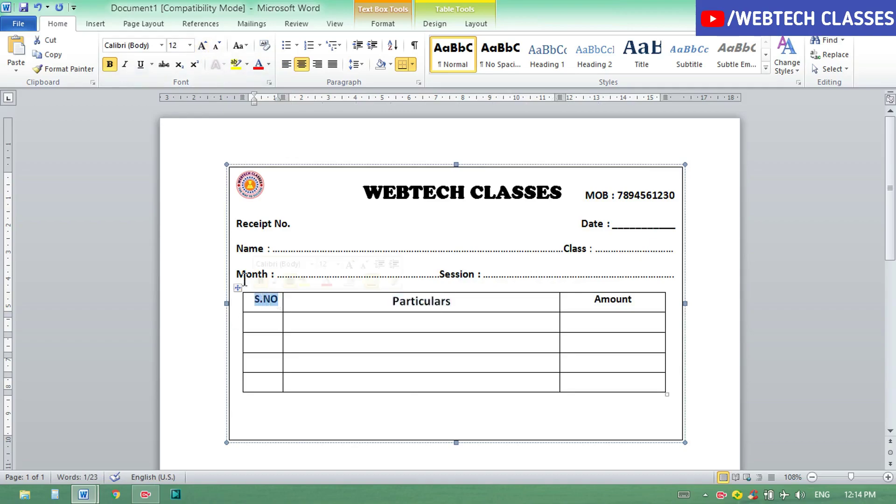
pyautogui.click(203, 45)
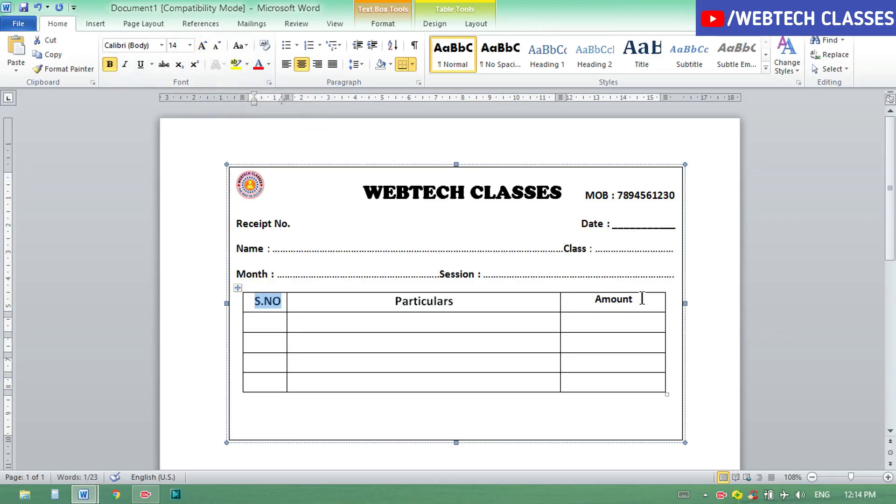
pyautogui.moveTo(637, 299); pyautogui.dragTo(595, 299)
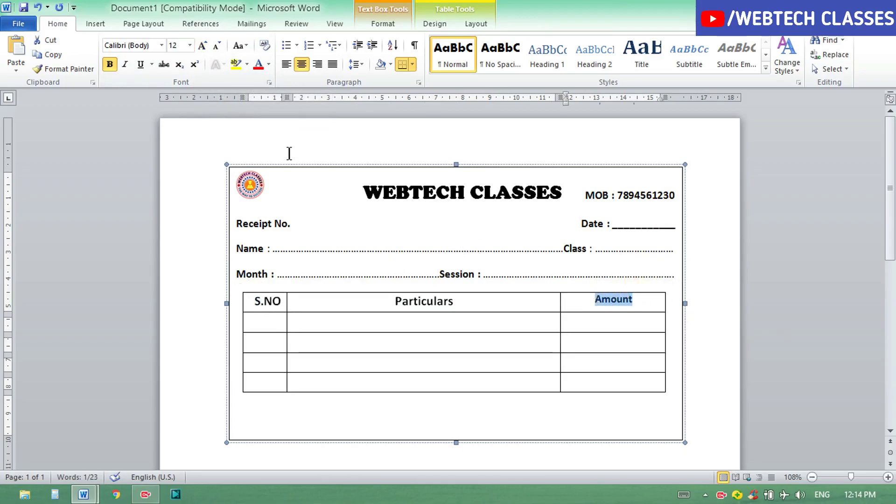
pyautogui.click(206, 45)
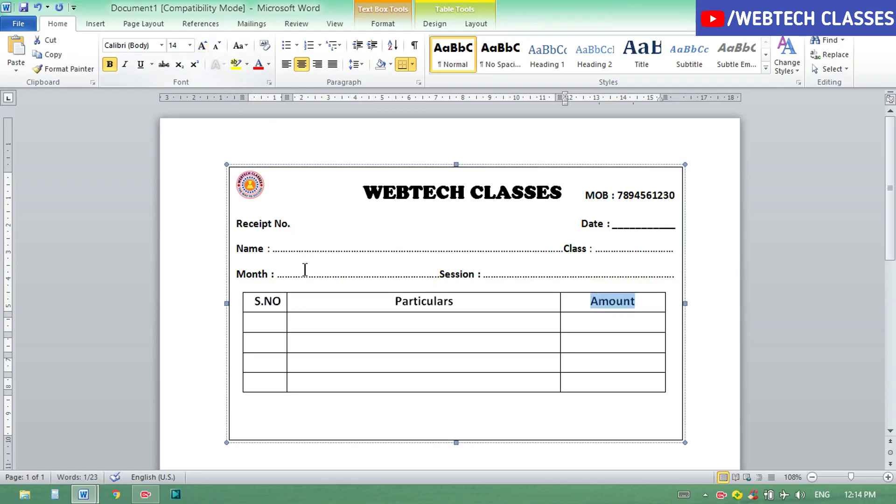
pyautogui.click(265, 325)
# Number the first three S.NO cells 1, 2 and 3, centred
pyautogui.write('1')
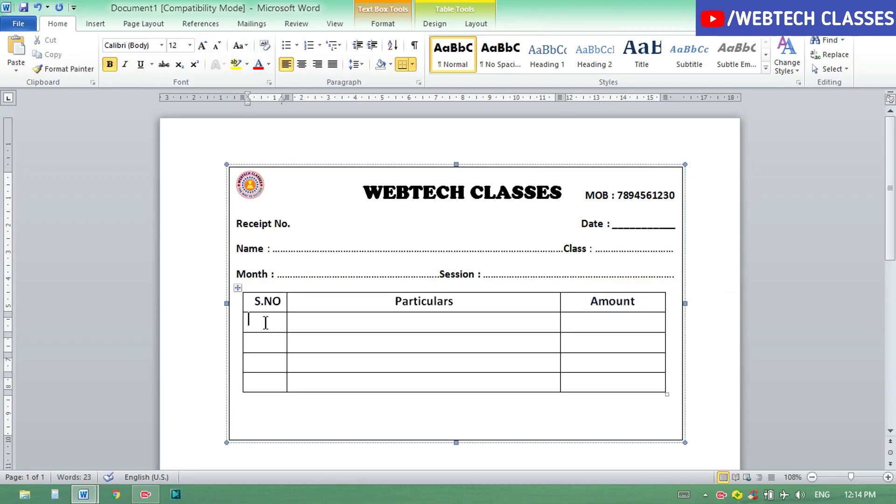
pyautogui.click(257, 348)
pyautogui.write('2')
pyautogui.click(259, 361)
pyautogui.write('3')
pyautogui.moveTo(250, 318); pyautogui.dragTo(260, 362)
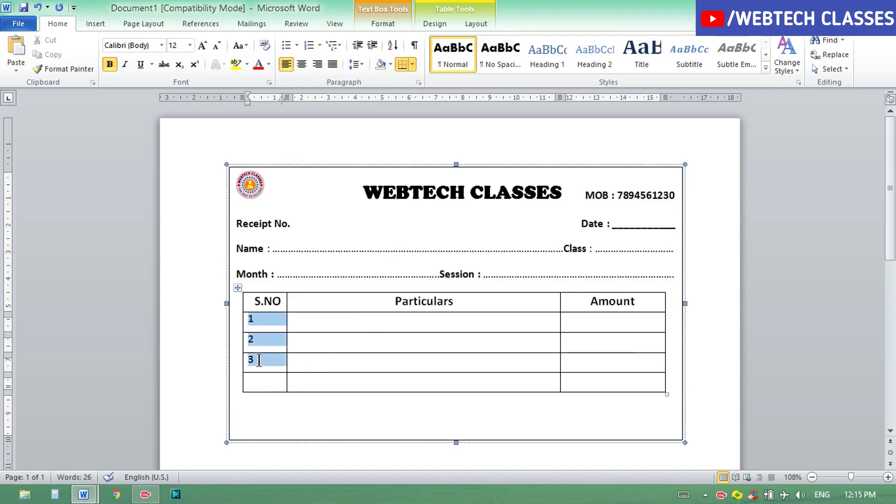
pyautogui.hotkey('ctrl', 'e')
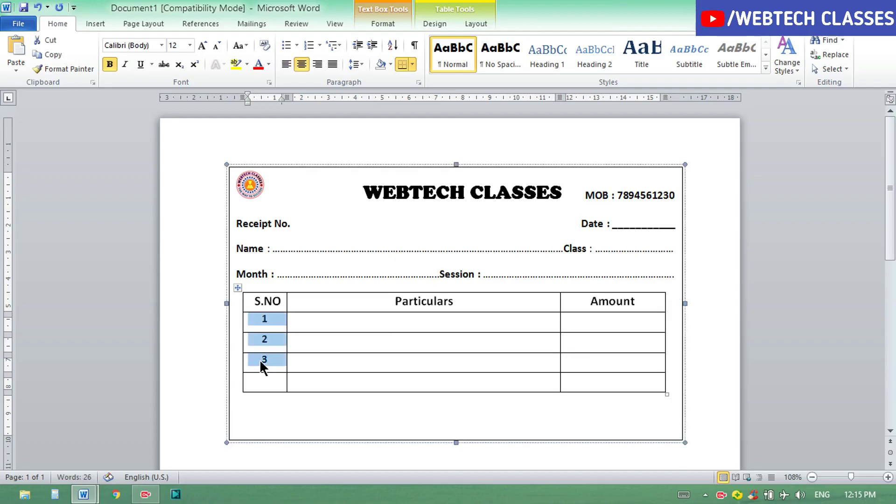
# Paste Tuition fees, Computer fees and Competitive or English Spoken Fees into the Particulars cells
pyautogui.click(351, 328)
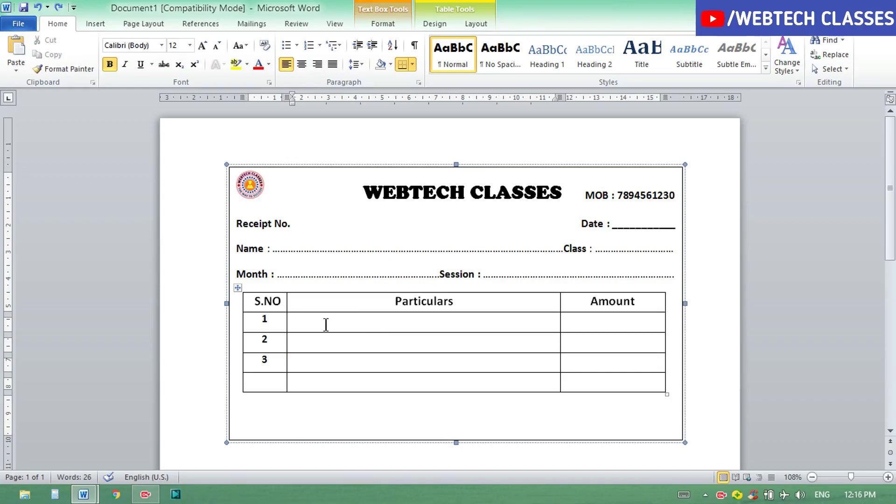
pyautogui.write('Tuition fees Computer fees Competitive or English Spoken Fees')
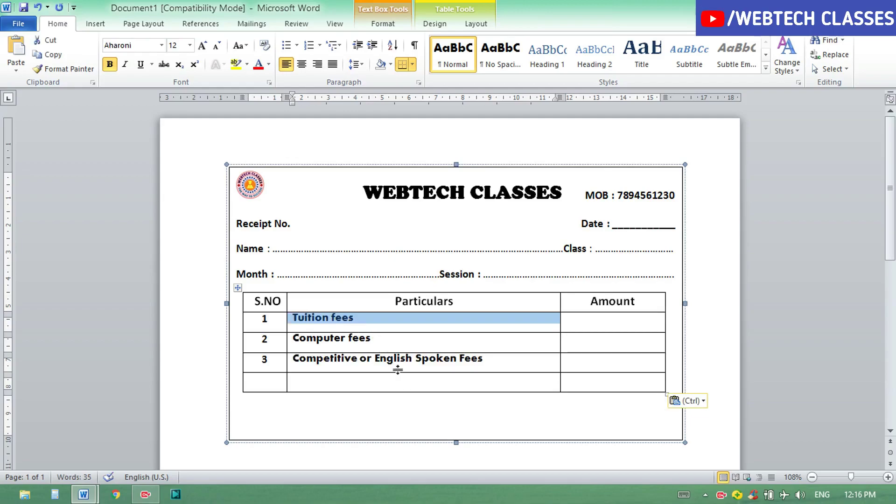
pyautogui.click(488, 363)
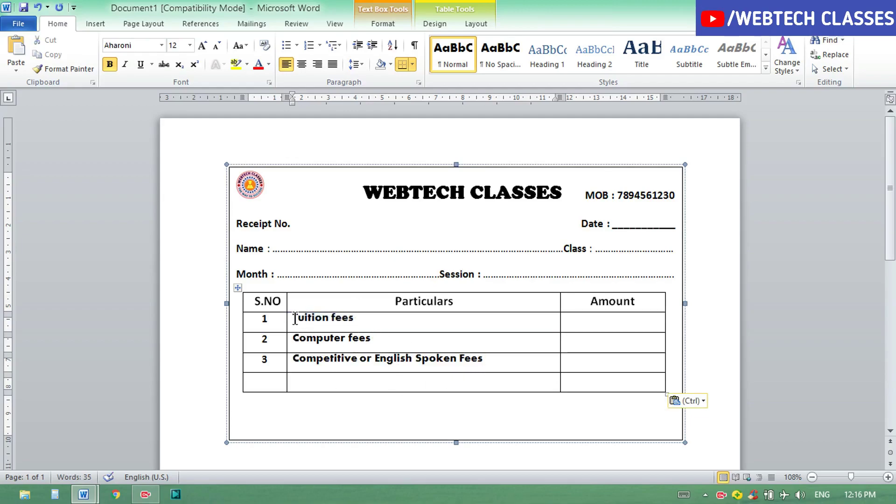
pyautogui.moveTo(294, 318); pyautogui.dragTo(475, 360)
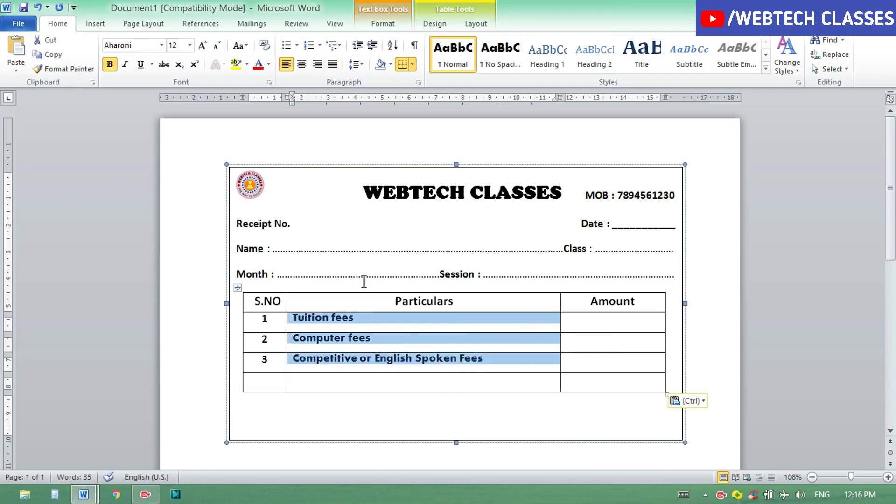
# Change the three fee names to Calibri at 14 pt
pyautogui.click(161, 45)
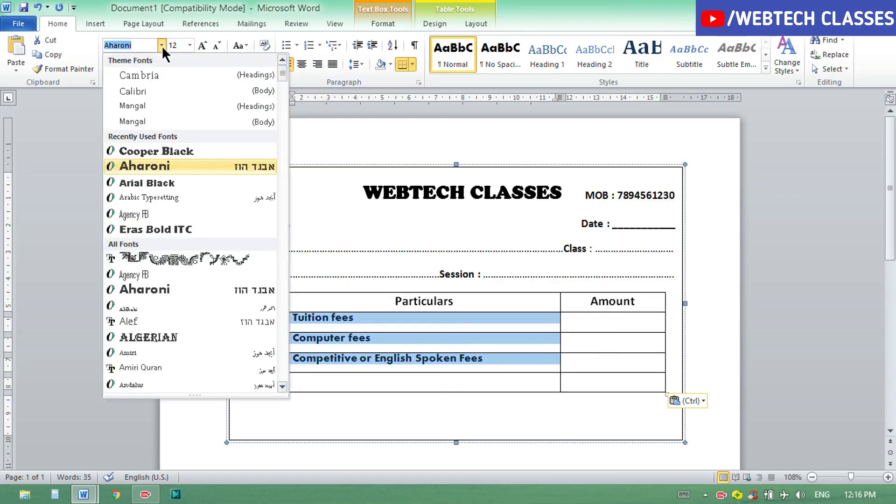
pyautogui.click(162, 91)
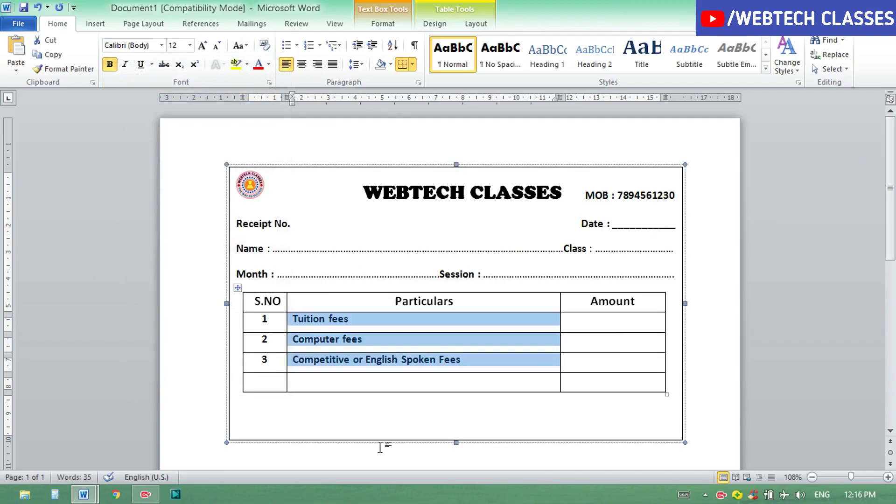
pyautogui.click(491, 370)
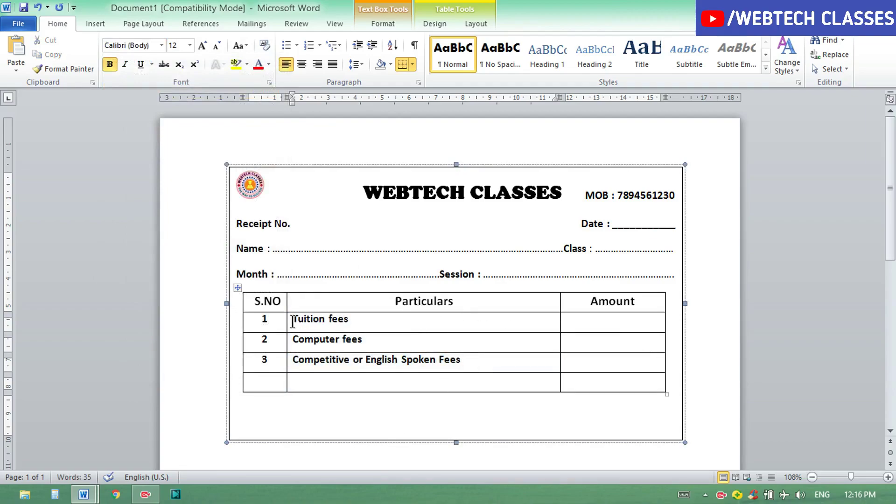
pyautogui.moveTo(293, 321); pyautogui.dragTo(456, 359)
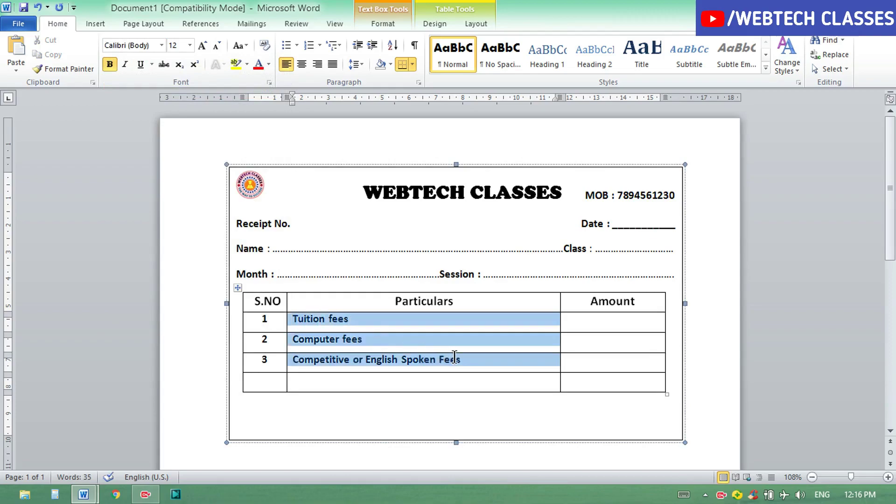
pyautogui.click(202, 46)
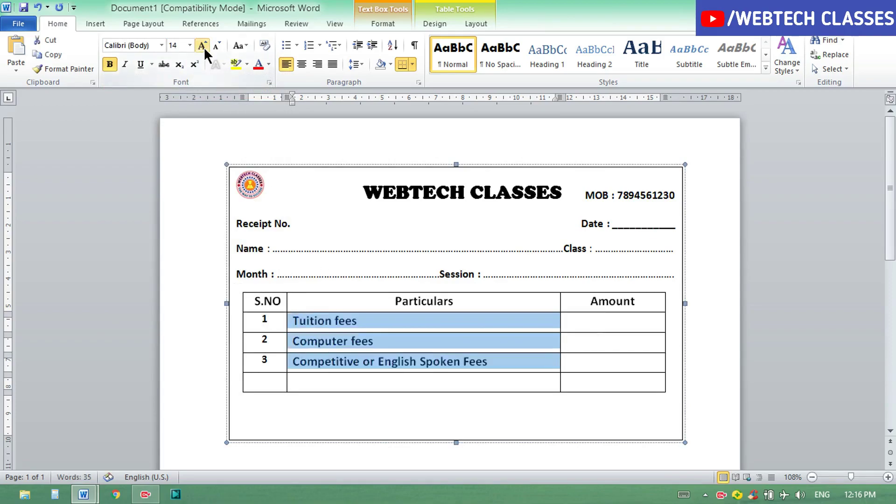
pyautogui.click(603, 329)
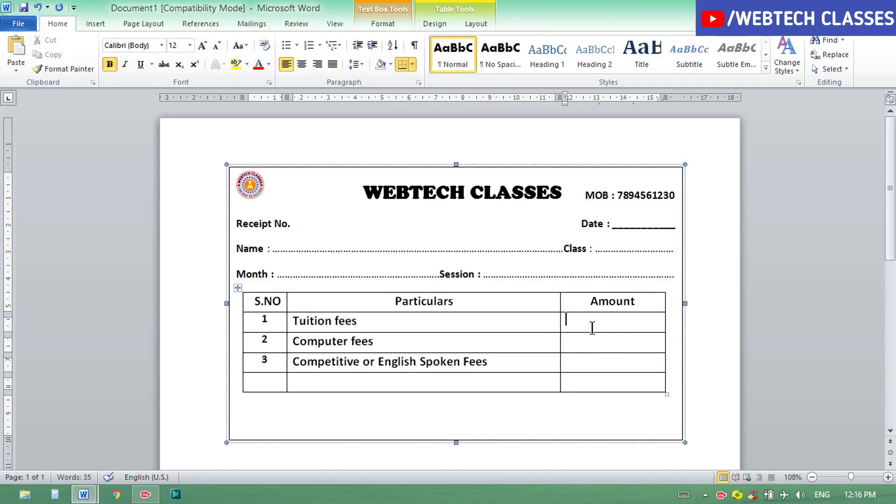
# Type a bold TOTAL in the last row's Particulars cell and right-align it
pyautogui.click(423, 383)
pyautogui.write('TOT')
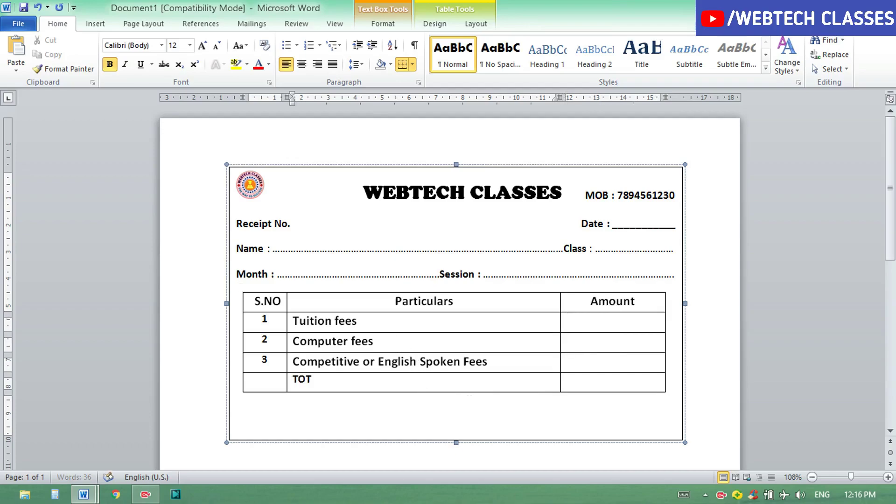
pyautogui.write('AL')
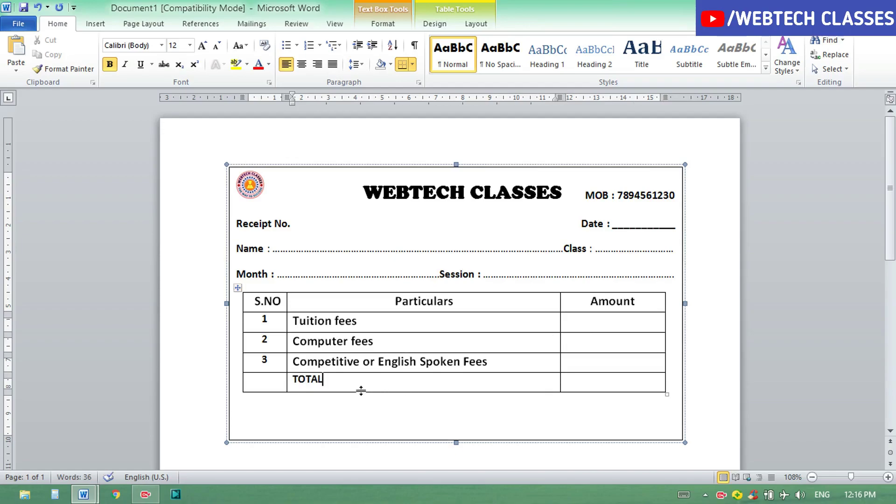
pyautogui.moveTo(326, 381); pyautogui.dragTo(292, 379)
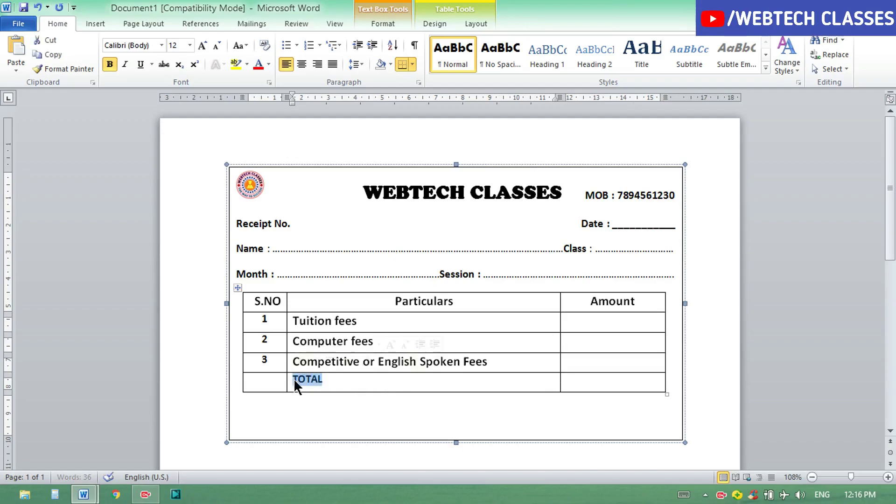
pyautogui.click(317, 65)
pyautogui.click(523, 386)
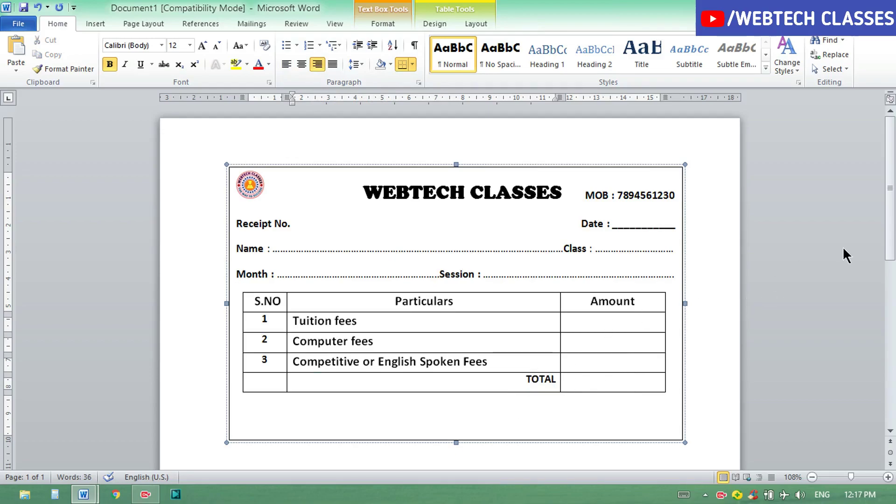
# Extend the outer receipt box downward to make room below the table
pyautogui.scroll(-3, 893, 252)
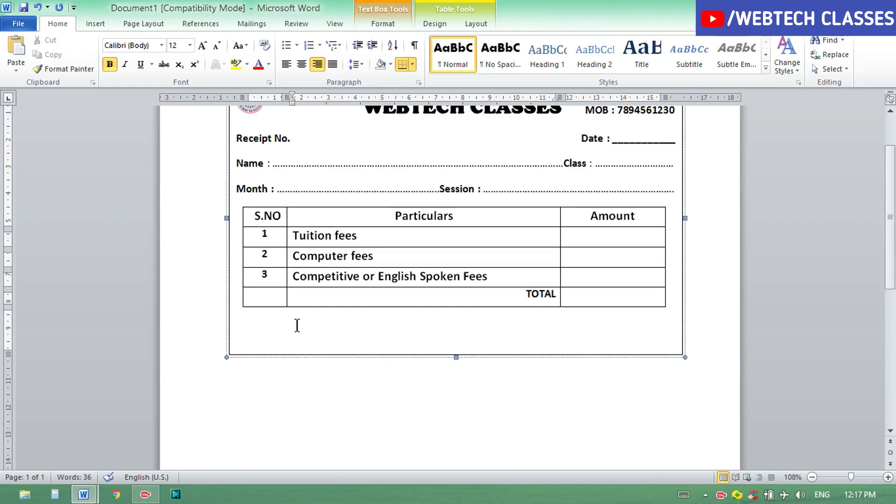
pyautogui.click(264, 330)
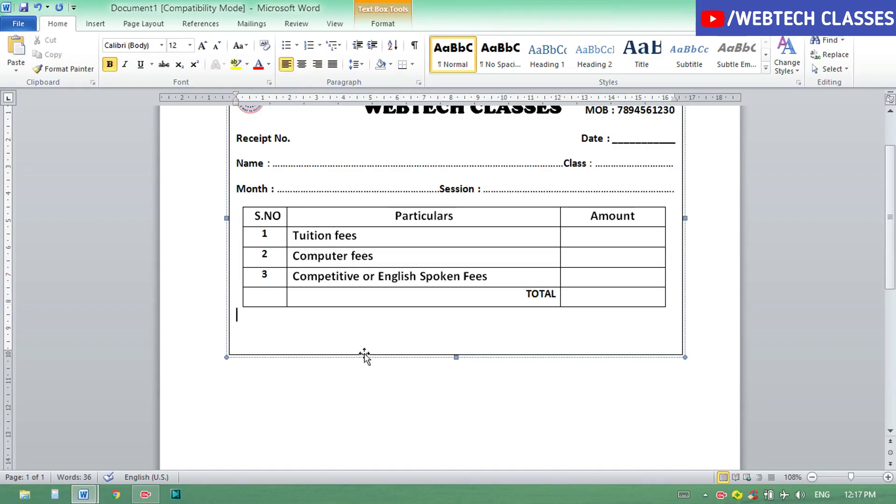
pyautogui.click(457, 361)
pyautogui.moveTo(458, 371); pyautogui.dragTo(458, 372)
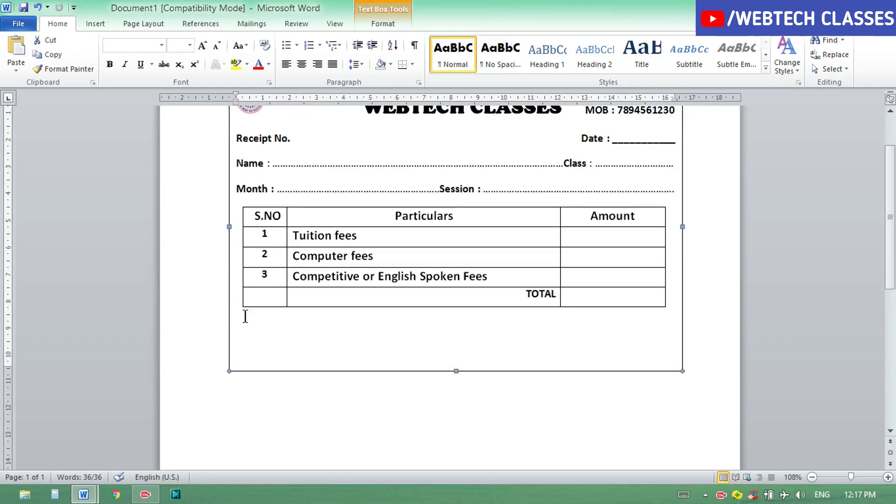
# Start a new line below the fee table reading 'Paid by : Online'
pyautogui.click(267, 320)
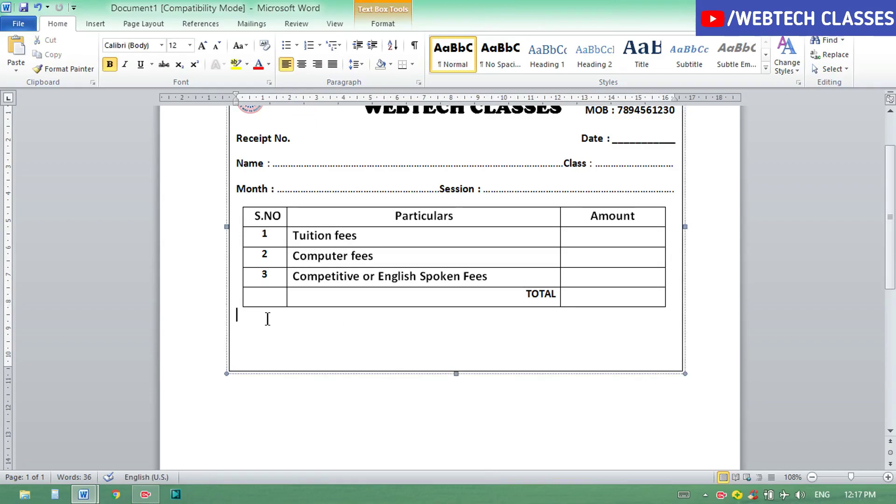
pyautogui.press('Return')
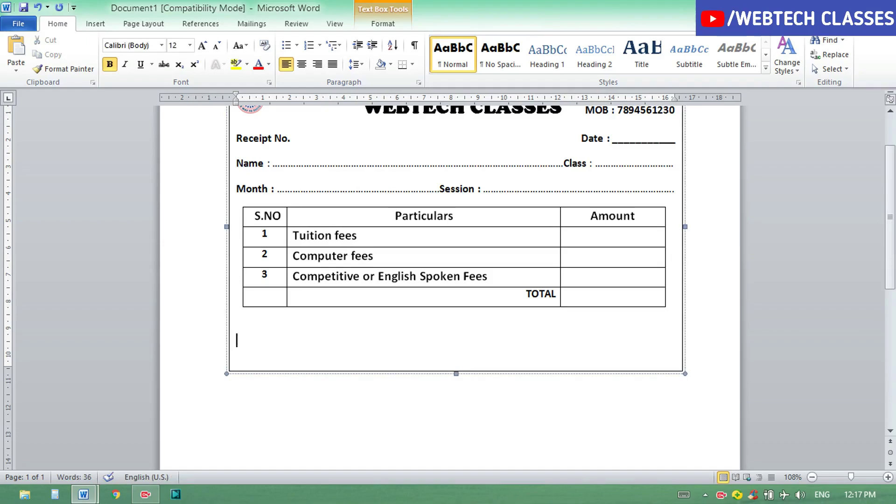
pyautogui.write('Pa')
pyautogui.write('id ')
pyautogui.write('by ')
pyautogui.write(':')
pyautogui.write(' On')
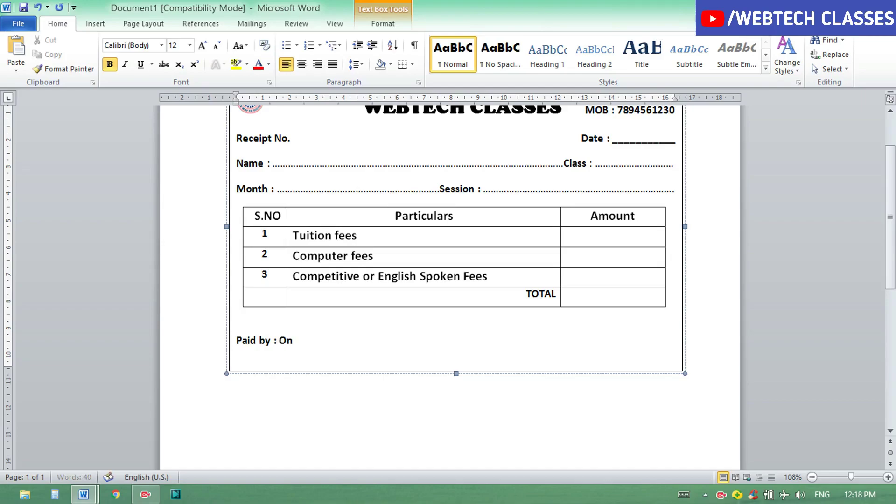
pyautogui.write('line')
# Draw a small empty text-box square after Online as a checkbox
pyautogui.click(88, 21)
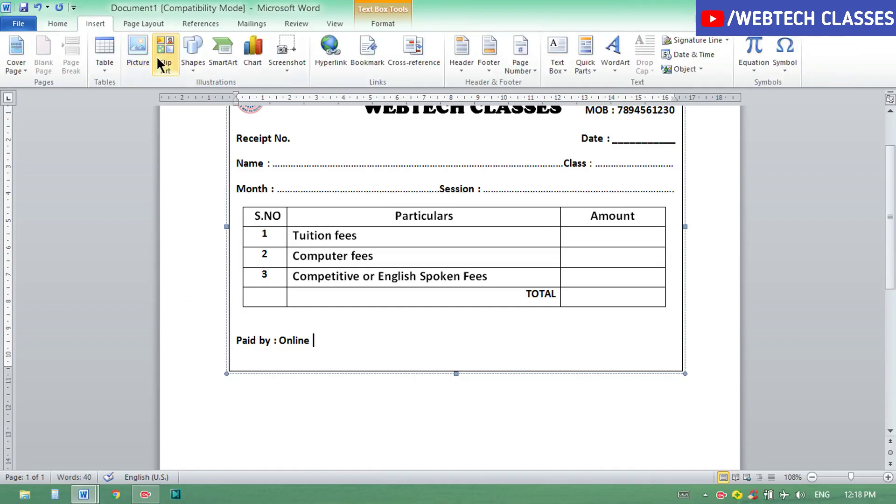
pyautogui.click(192, 66)
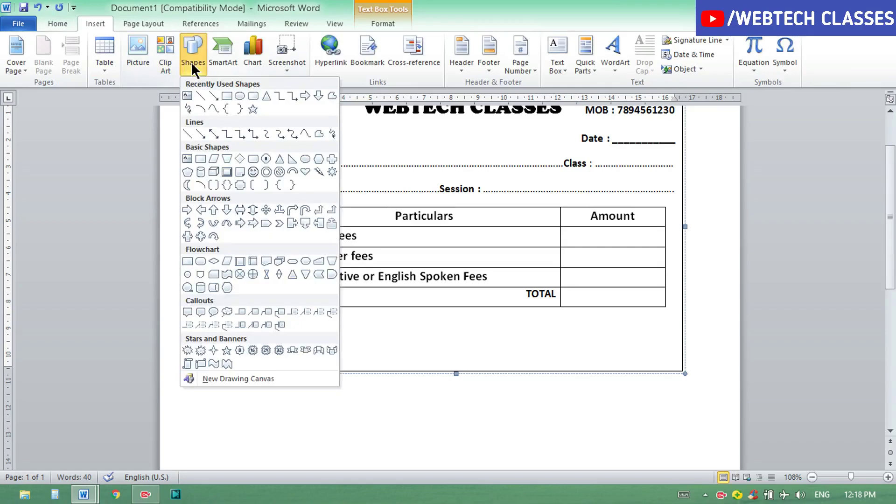
pyautogui.click(186, 97)
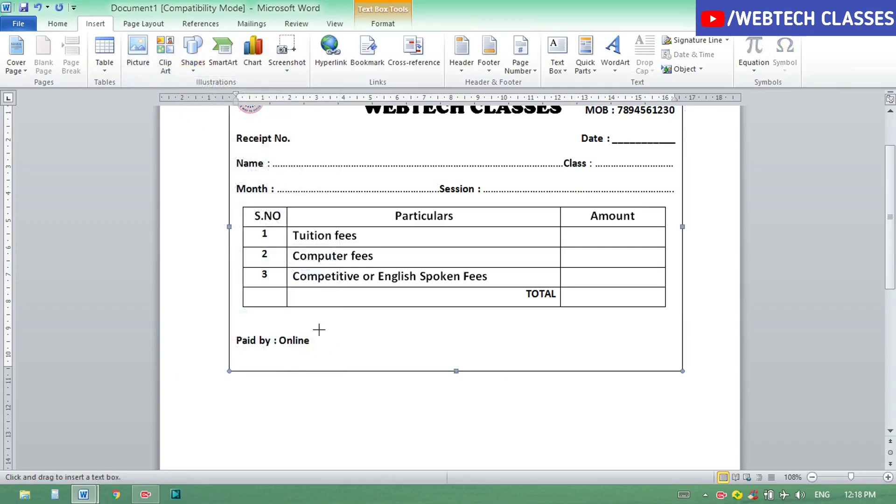
pyautogui.moveTo(315, 334); pyautogui.dragTo(332, 345)
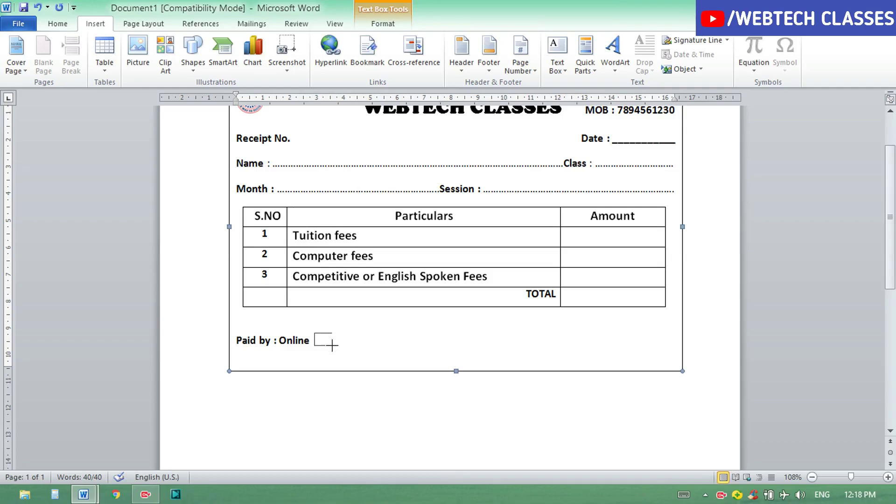
pyautogui.click(360, 334)
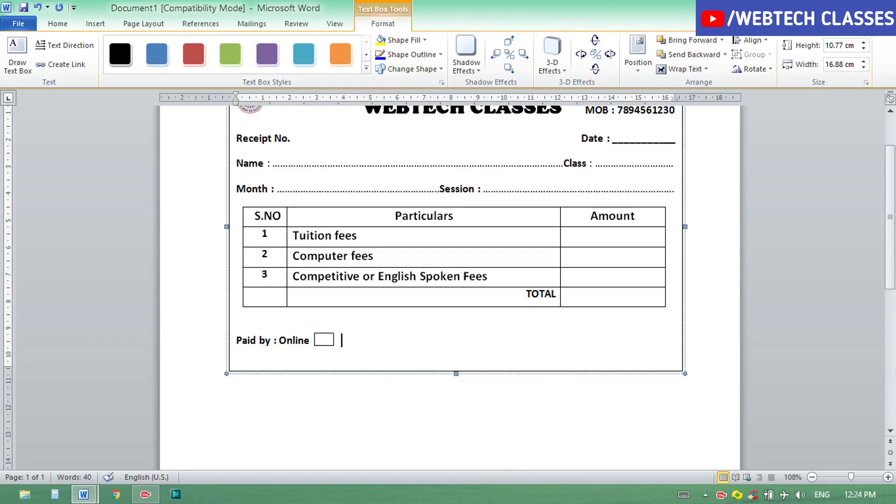
# Add 'Offline' with a copied checkbox after it, capitalising the O
pyautogui.write('offlin')
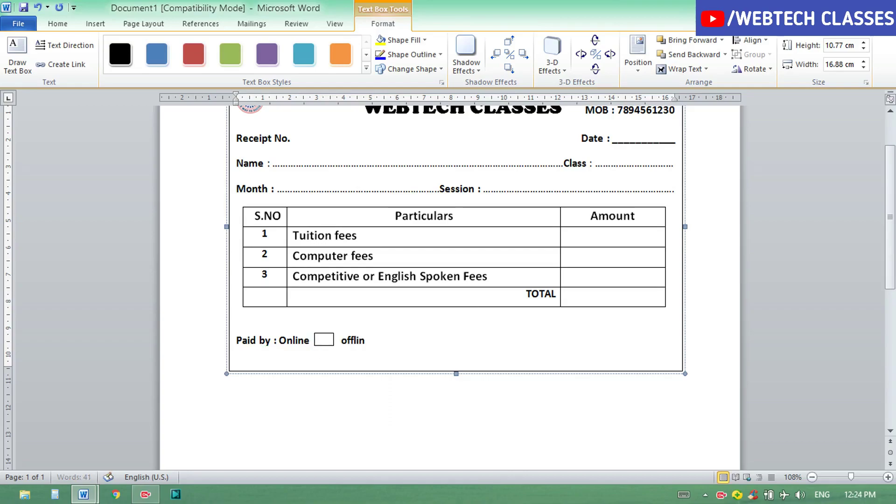
pyautogui.write('e')
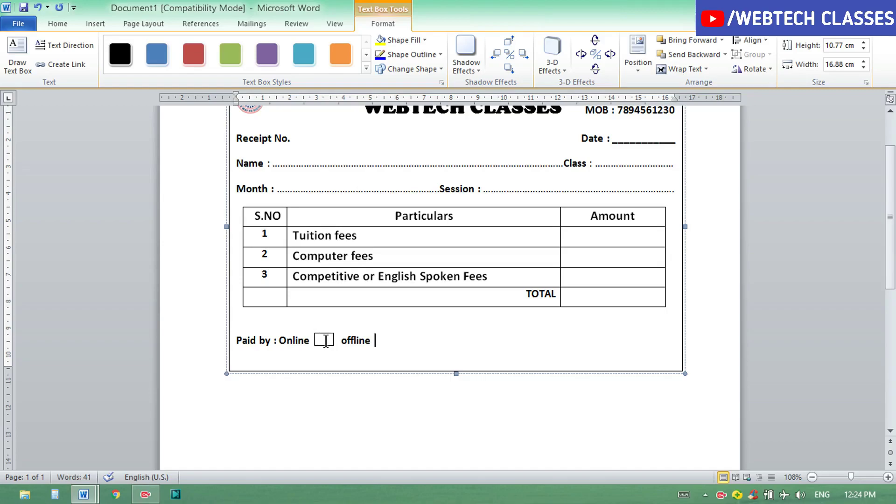
pyautogui.click(326, 342)
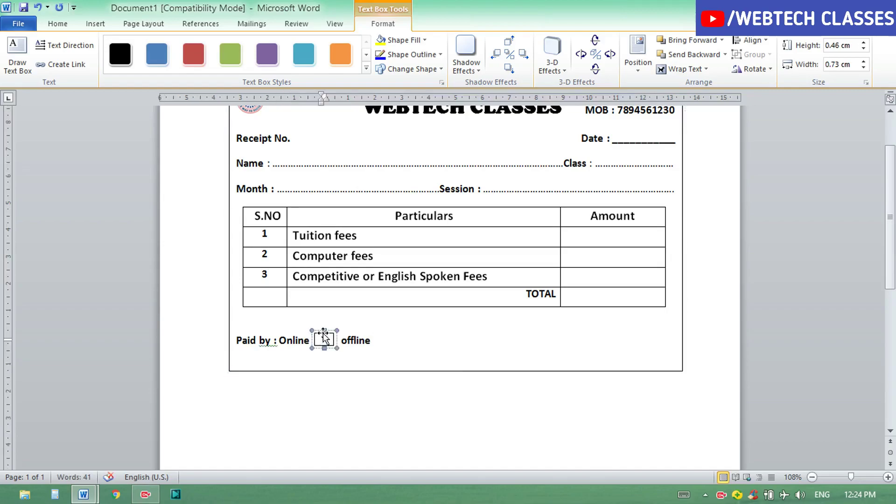
pyautogui.moveTo(323, 334); pyautogui.dragTo(382, 337)
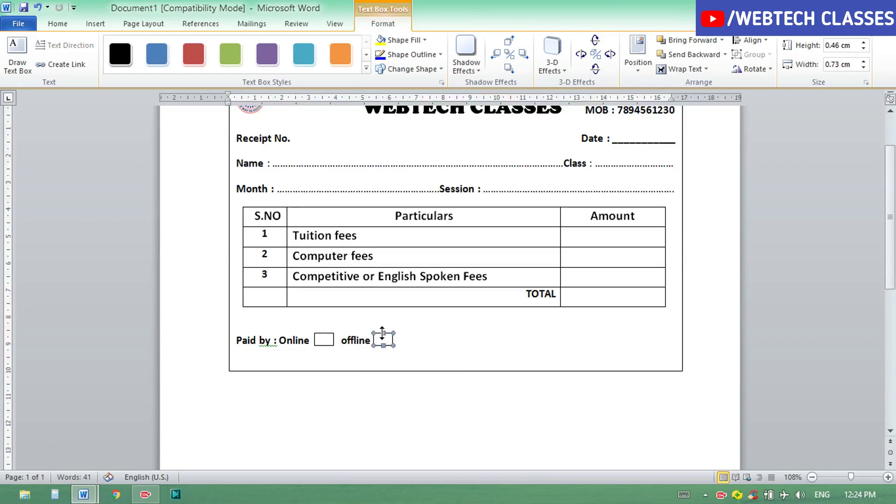
pyautogui.click(411, 337)
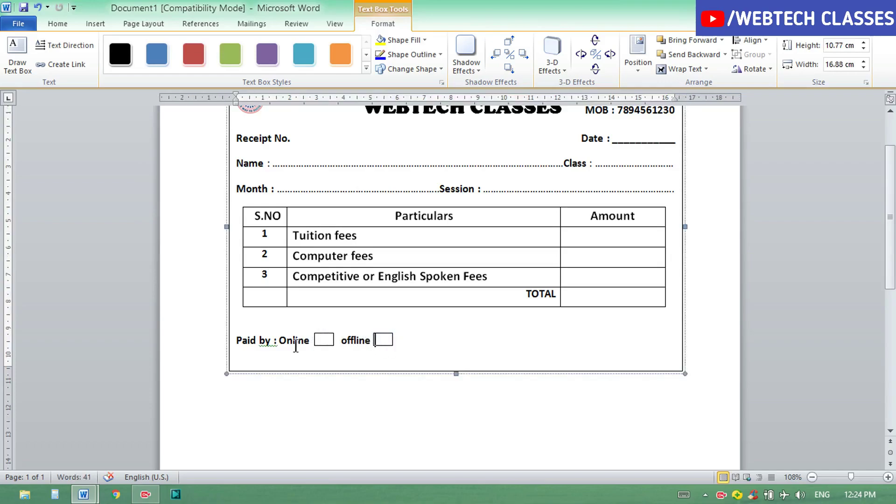
pyautogui.click(347, 341)
pyautogui.press('BackSpace')
pyautogui.write('O')
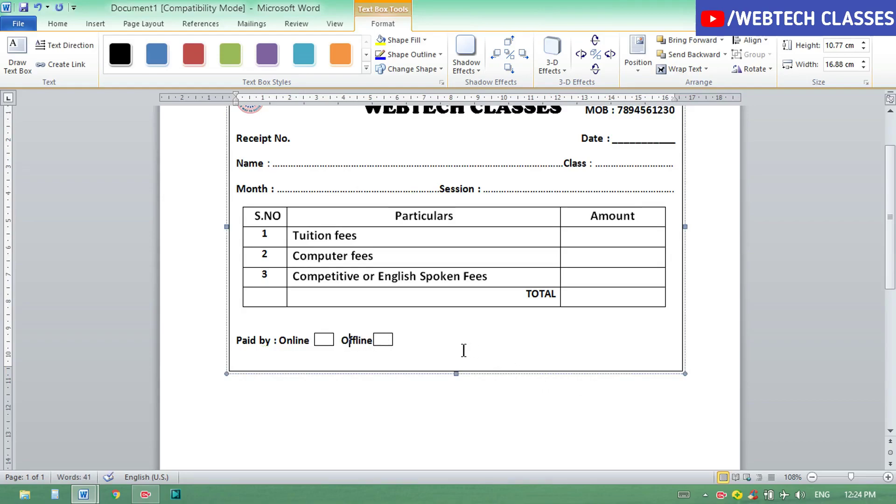
pyautogui.doubleClick(444, 339)
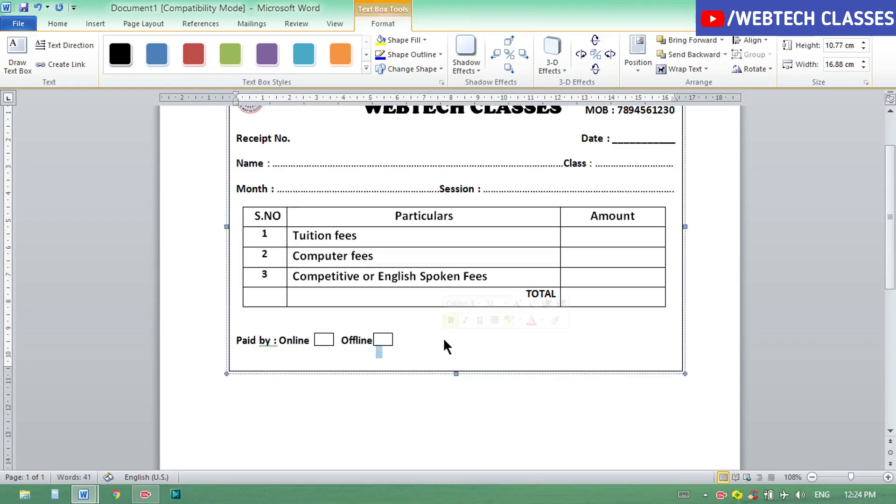
pyautogui.click(438, 341)
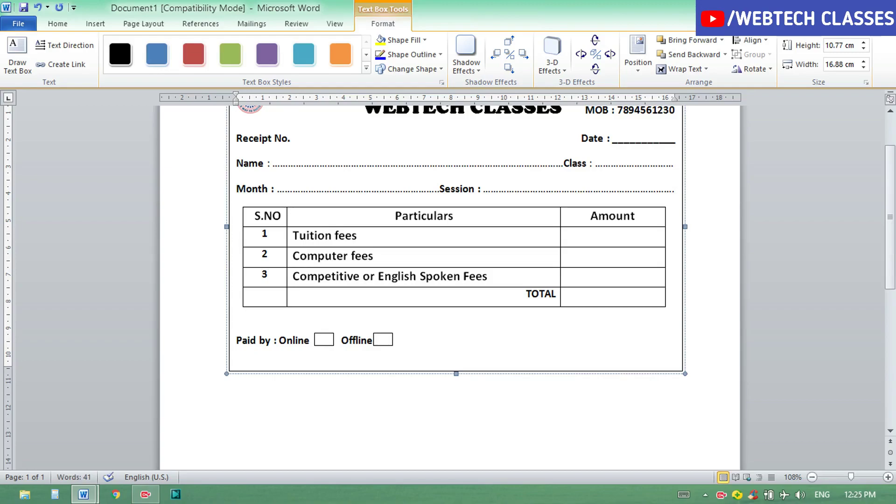
# Type 'Signature' at the end of the Paid by line and size it to 14 pt
pyautogui.write('Si')
pyautogui.write('gnatur')
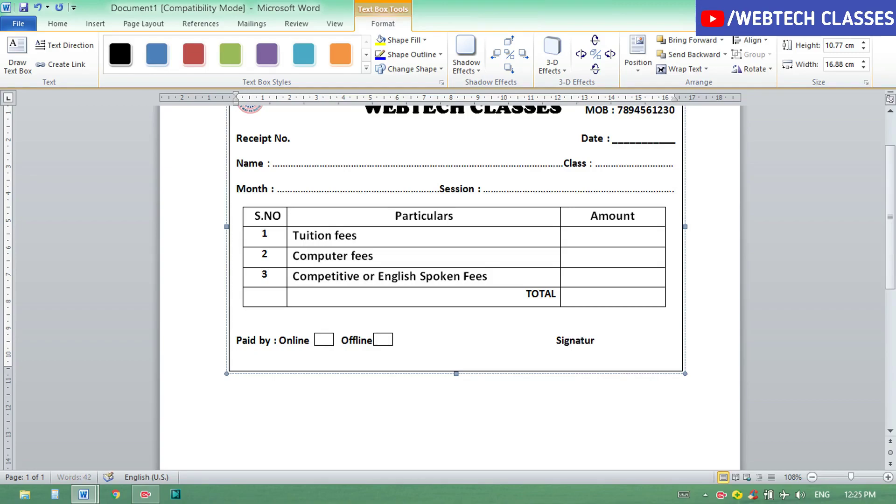
pyautogui.write('e')
pyautogui.moveTo(556, 341); pyautogui.dragTo(610, 349)
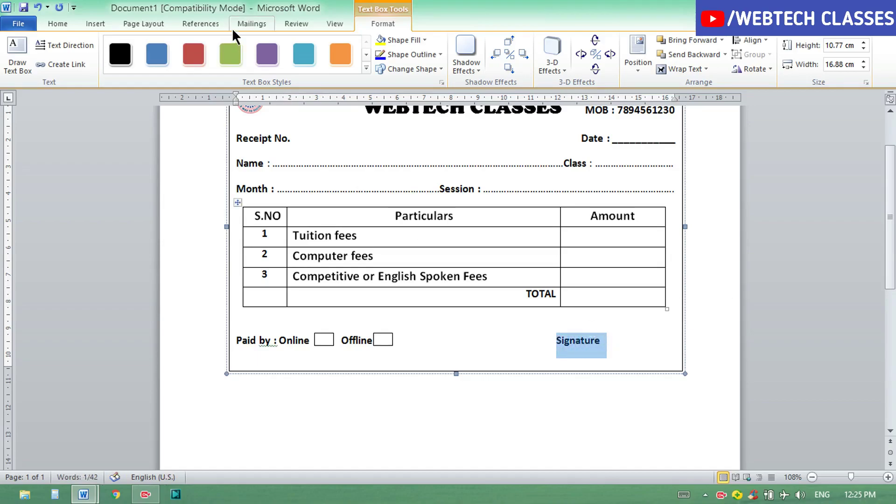
pyautogui.click(66, 25)
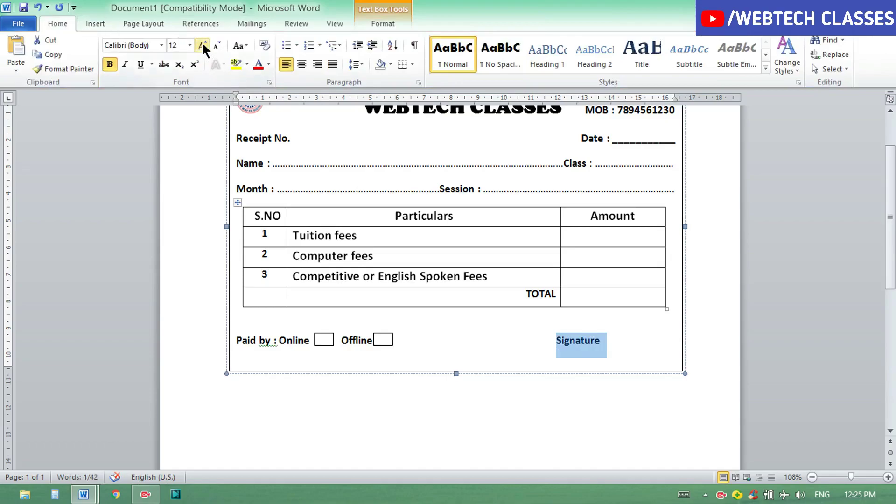
pyautogui.click(203, 45)
pyautogui.click(203, 45)
pyautogui.click(202, 45)
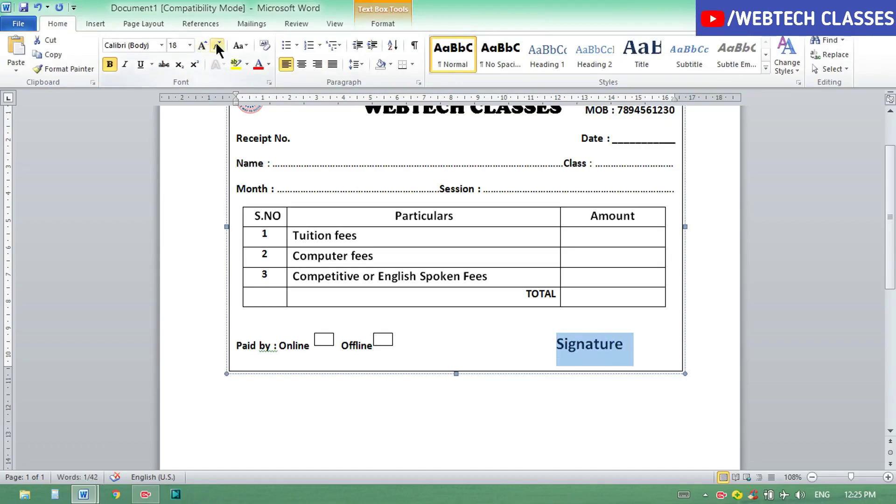
pyautogui.click(216, 42)
pyautogui.click(216, 42)
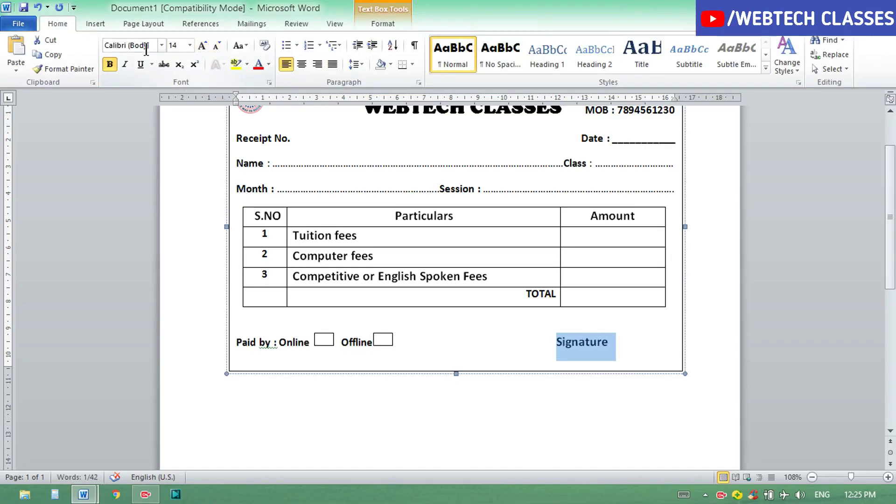
pyautogui.click(555, 346)
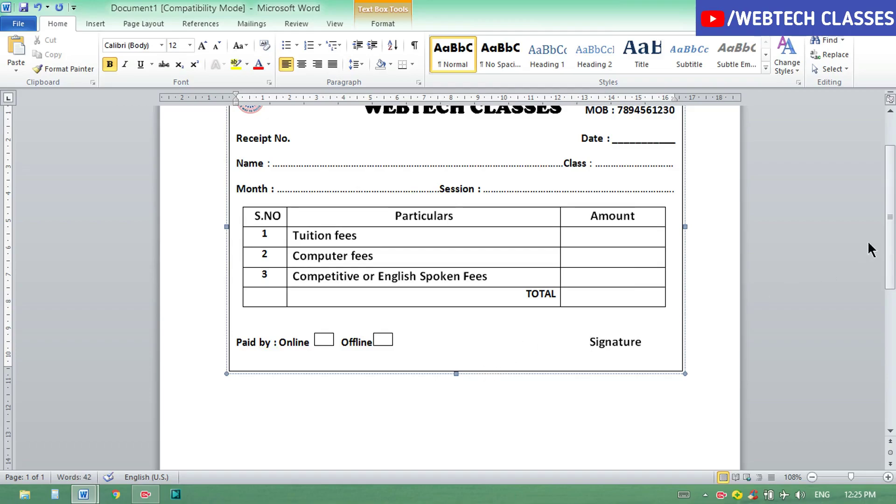
# Remove the leading spaces before WEBTECH CLASSES and underline the title
pyautogui.moveTo(891, 245); pyautogui.dragTo(891, 220)
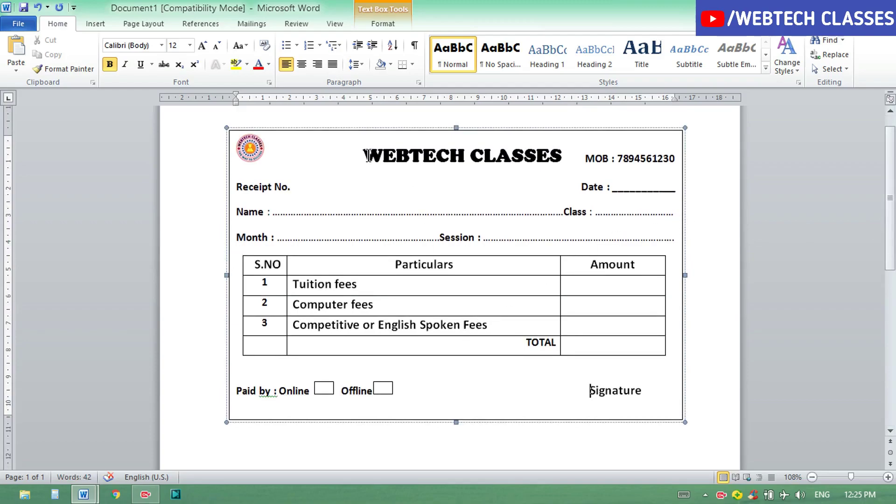
pyautogui.click(368, 156)
pyautogui.press('BackSpace')
pyautogui.press('BackSpace')
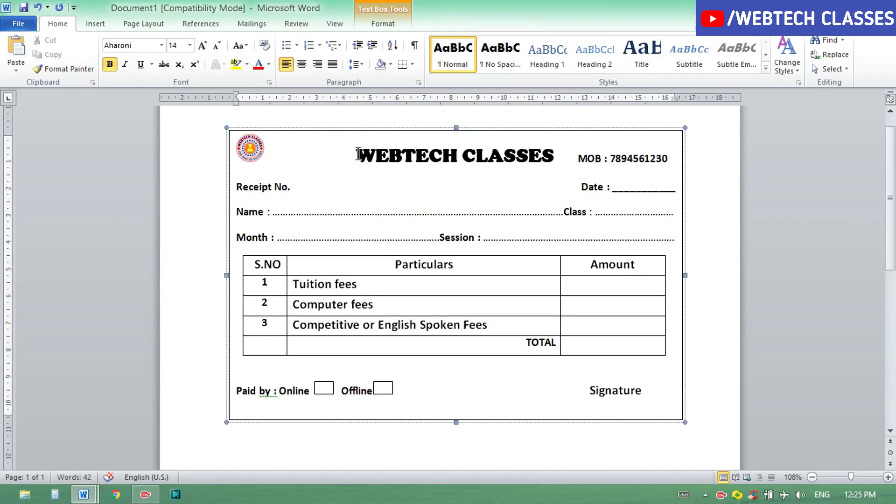
pyautogui.moveTo(357, 155); pyautogui.dragTo(537, 156)
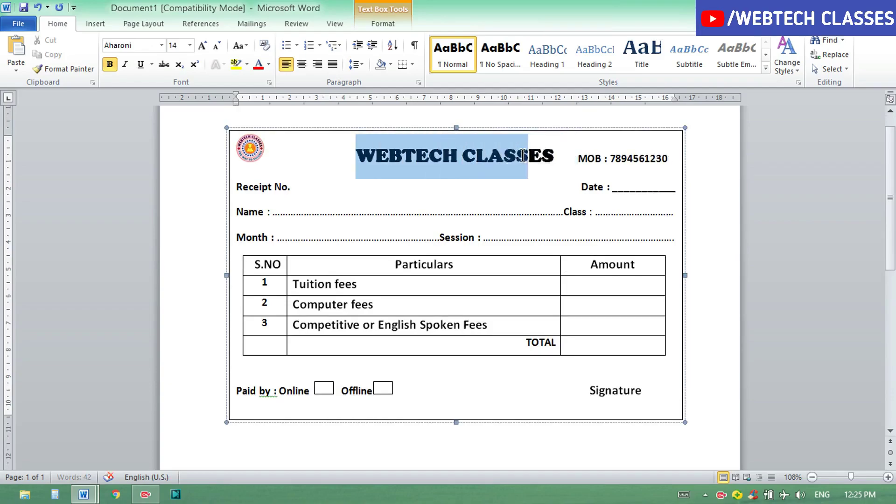
pyautogui.moveTo(536, 155); pyautogui.dragTo(556, 157)
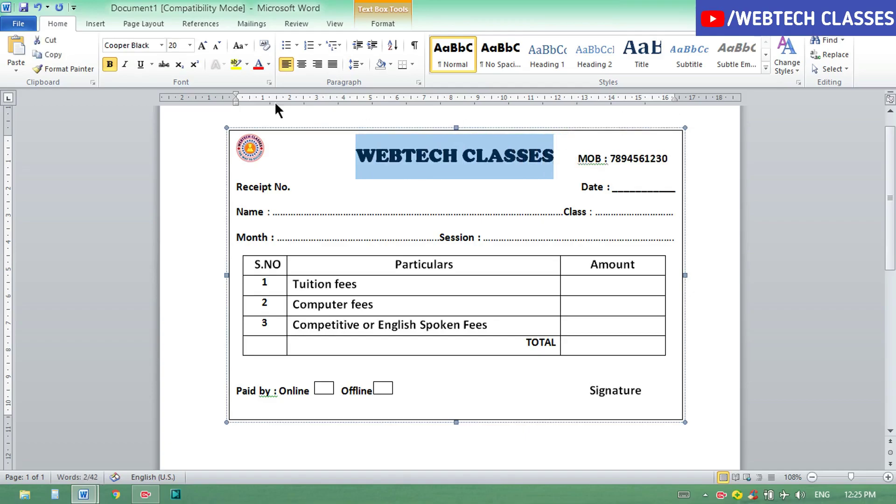
pyautogui.click(141, 67)
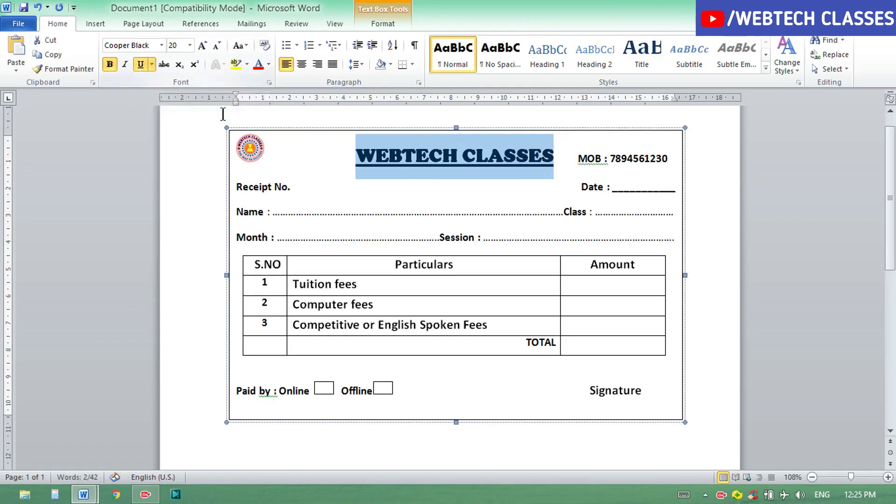
pyautogui.click(339, 196)
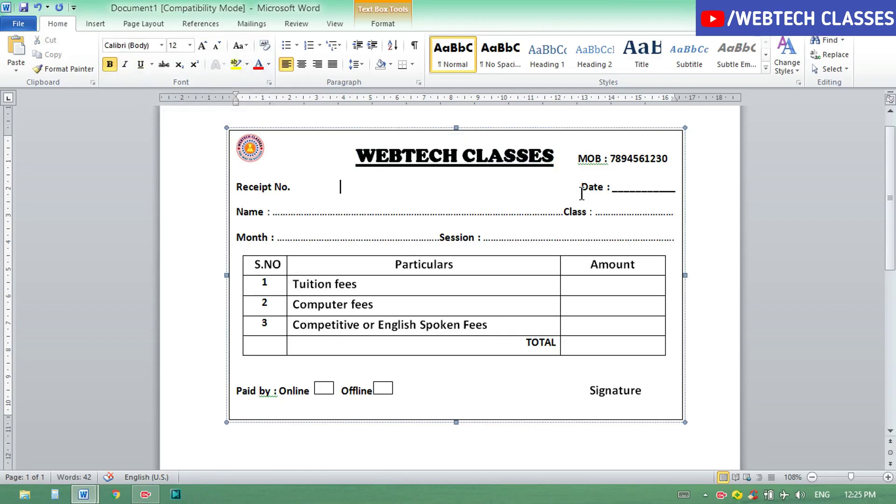